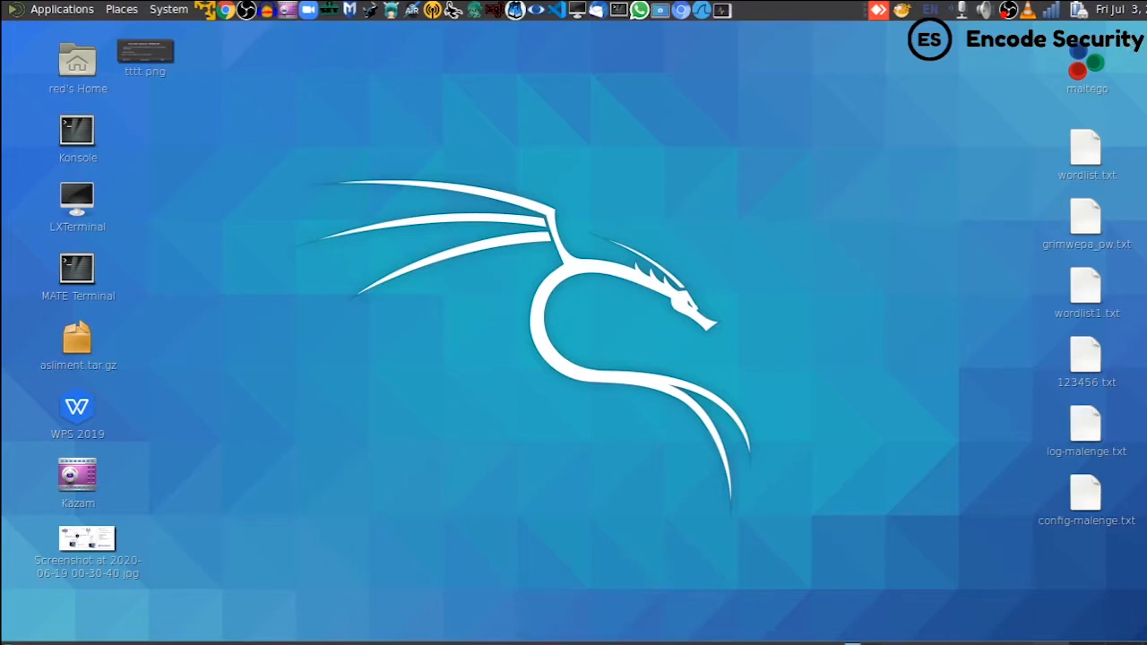
- Restore the WinBox session window for the router at 10.10.10.3
{"action": "left_click", "coordinate": [852, 643]}
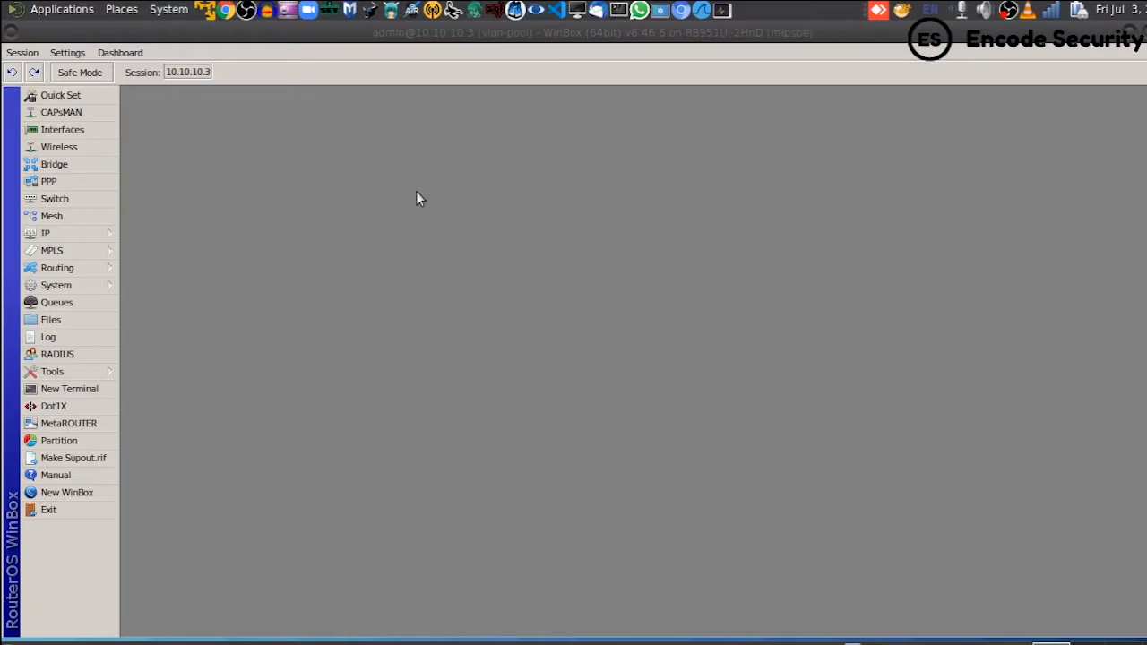
- Show the 14-entry Interface List with full interface names readable, and select wlan1
{"action": "left_click", "coordinate": [63, 130]}
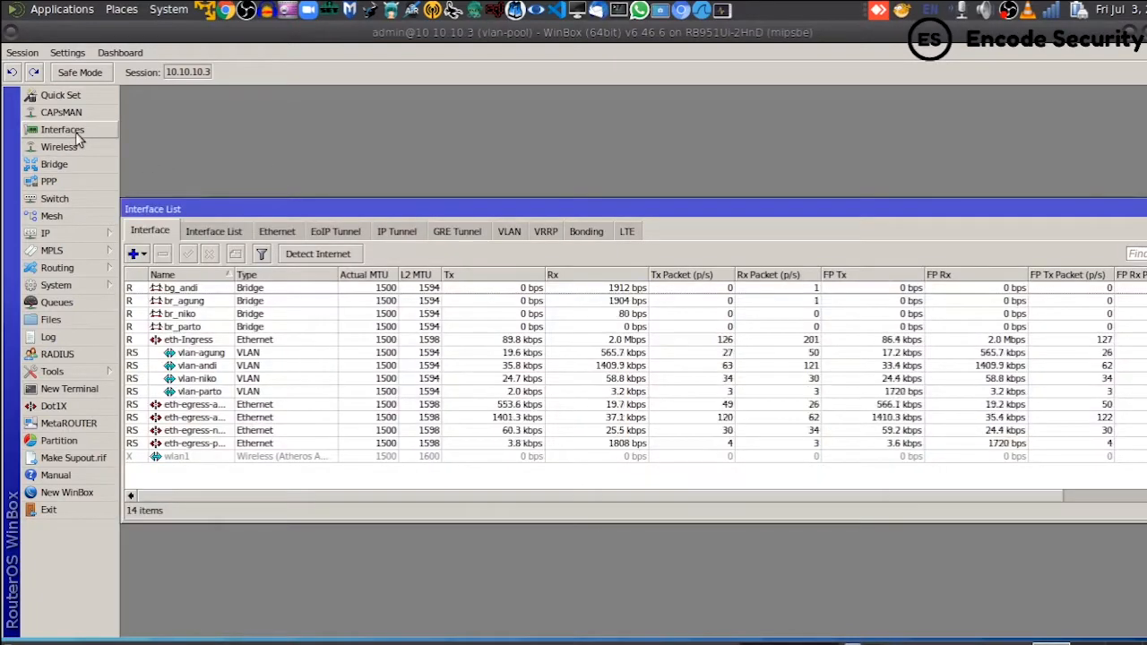
{"action": "left_click_drag", "start_coordinate": [259, 212], "coordinate": [255, 93]}
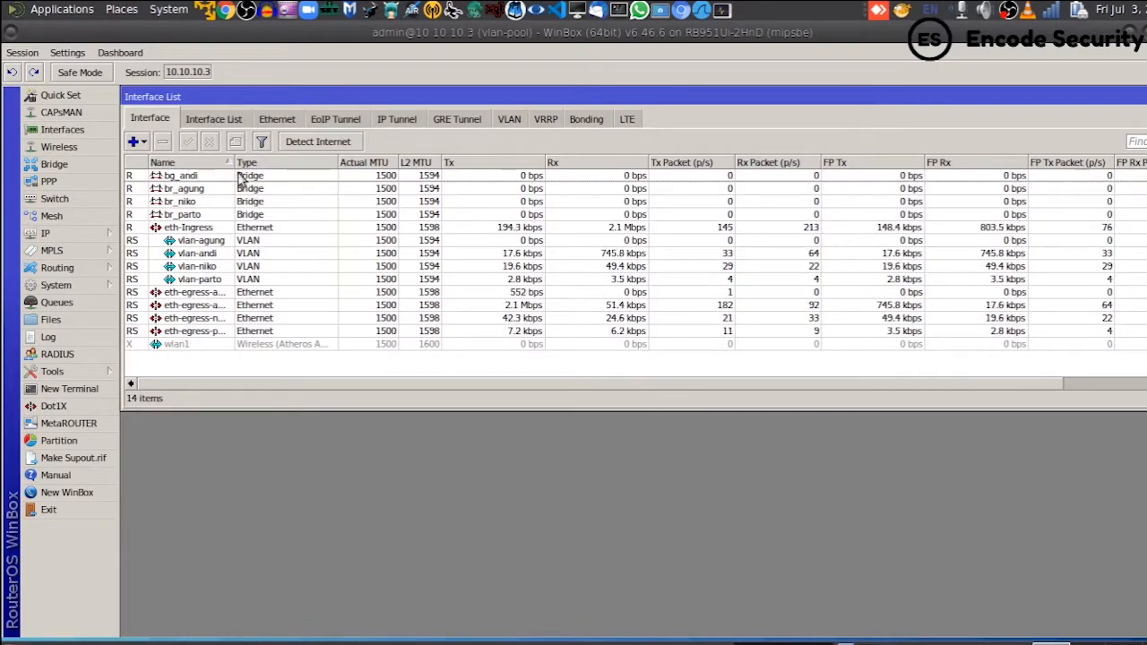
{"action": "left_click_drag", "start_coordinate": [233, 162], "coordinate": [255, 162]}
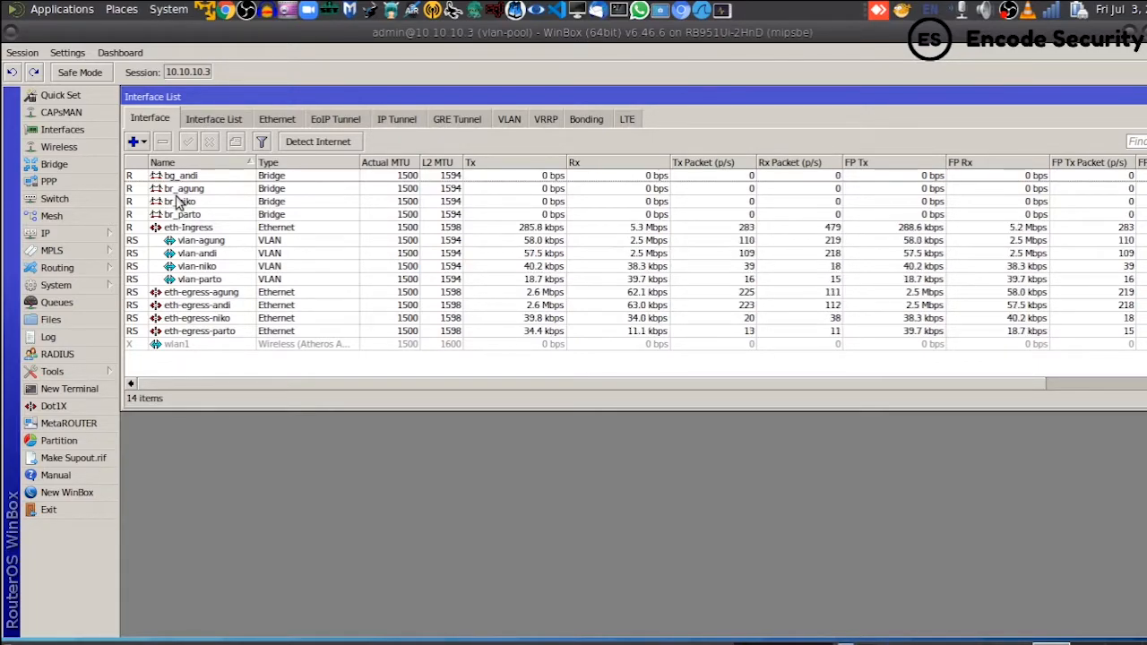
{"action": "left_click", "coordinate": [211, 346]}
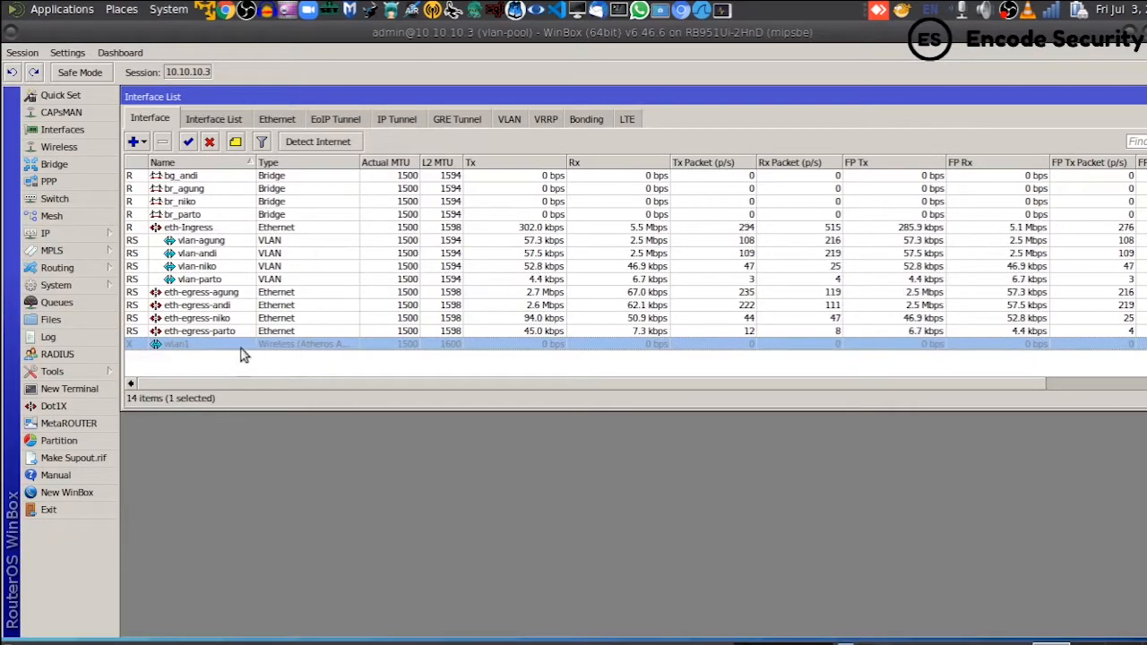
- Reselect wlan1 and display Wireless Tables listing the disabled wlan1 interface
{"action": "left_click", "coordinate": [187, 361]}
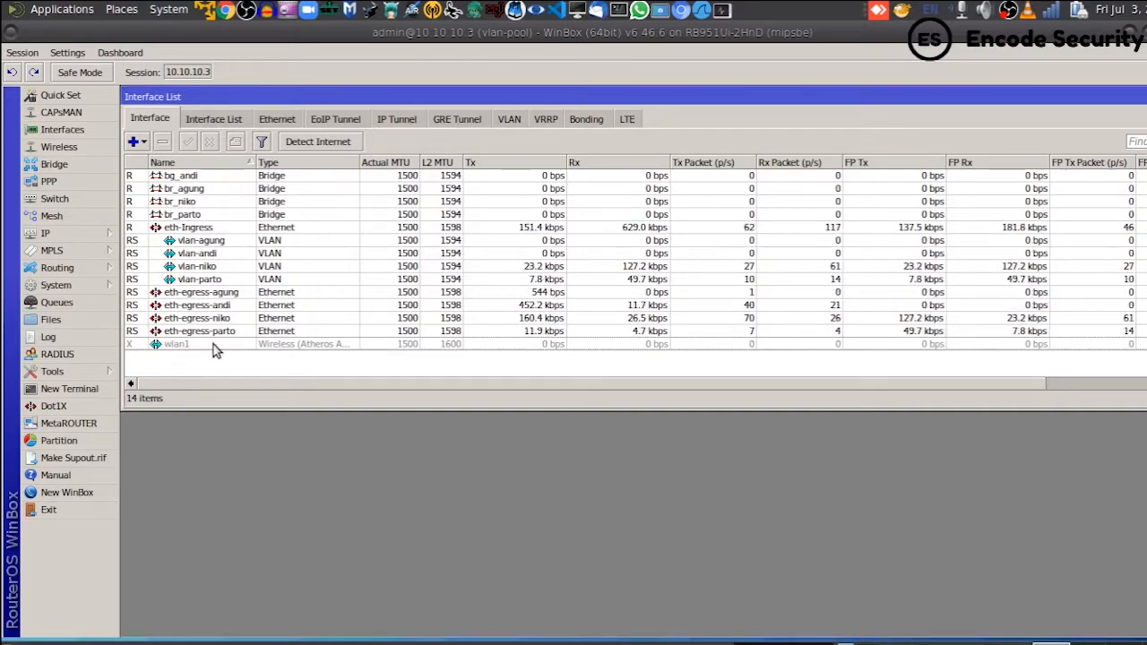
{"action": "left_click", "coordinate": [213, 344]}
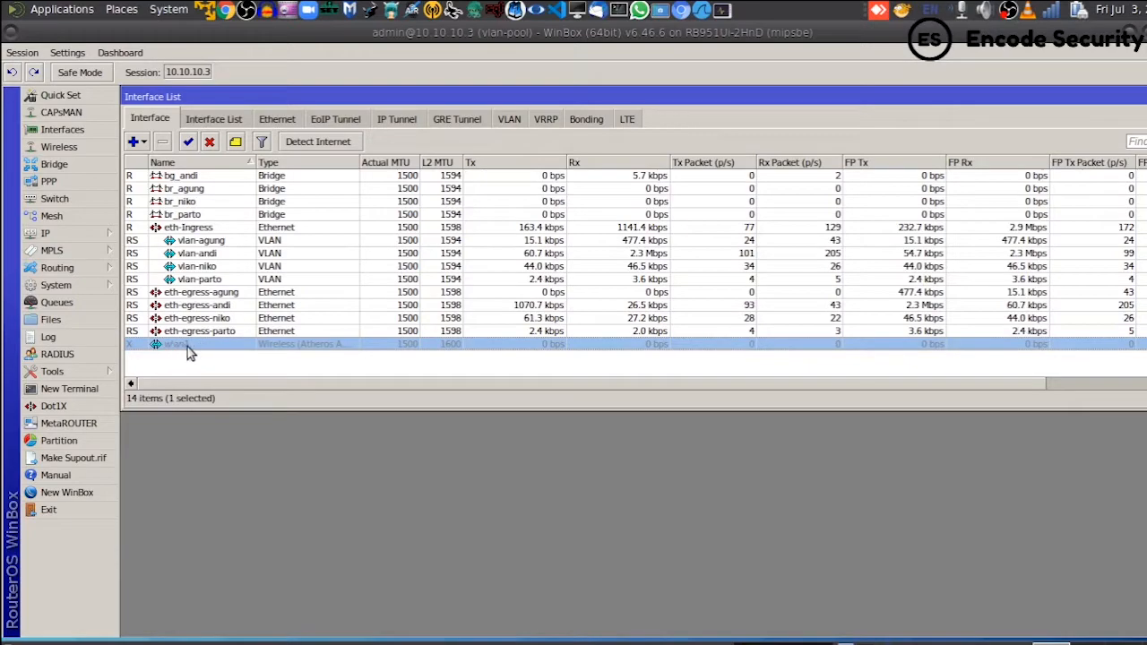
{"action": "left_click", "coordinate": [87, 150]}
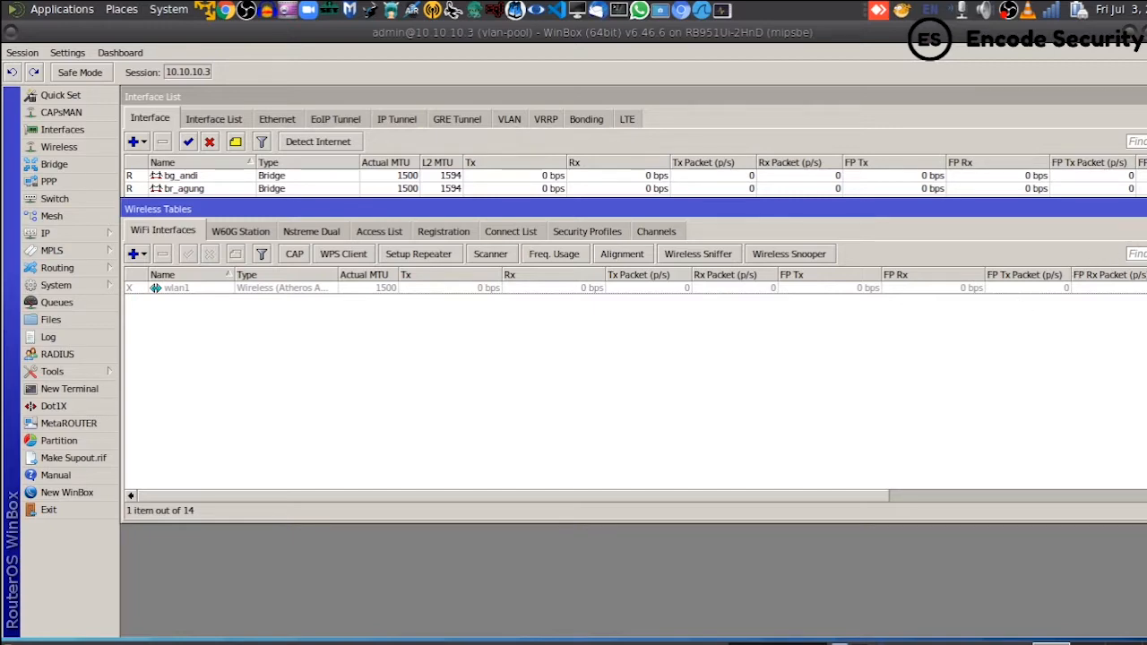
- Close Wireless Tables, leaving the full Interface List with wlan1 still disabled
{"action": "left_click", "coordinate": [1146, 209]}
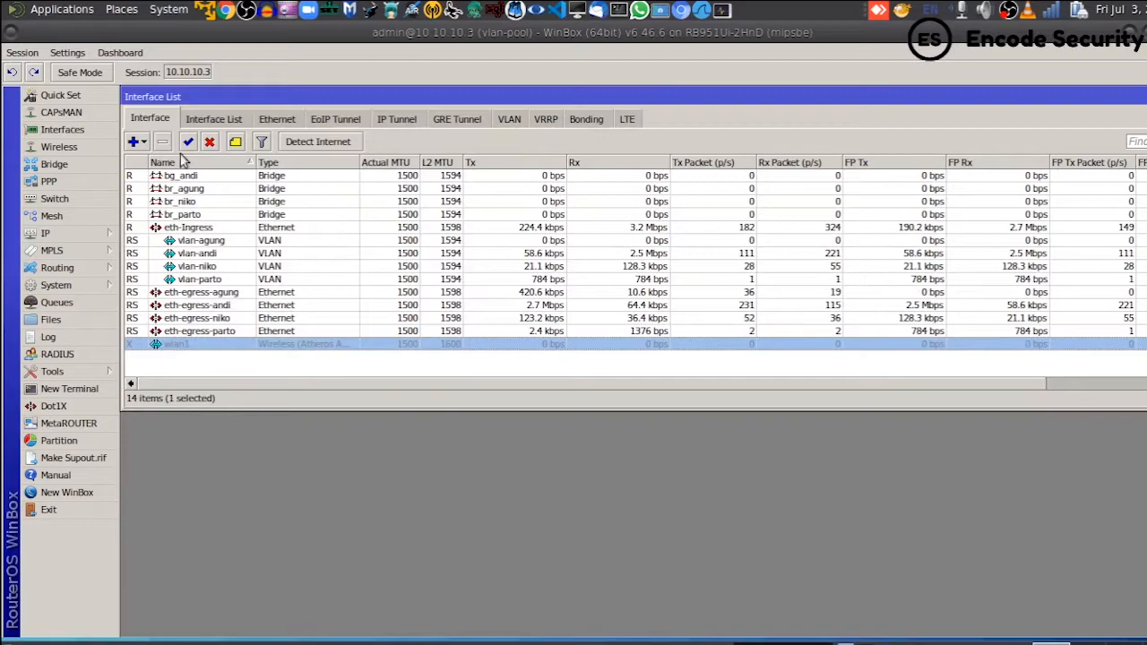
- Open the wlan1 interface settings and view its wireless options: station mode, 2412 MHz, SSID MikroTik
{"action": "double_click", "coordinate": [182, 345]}
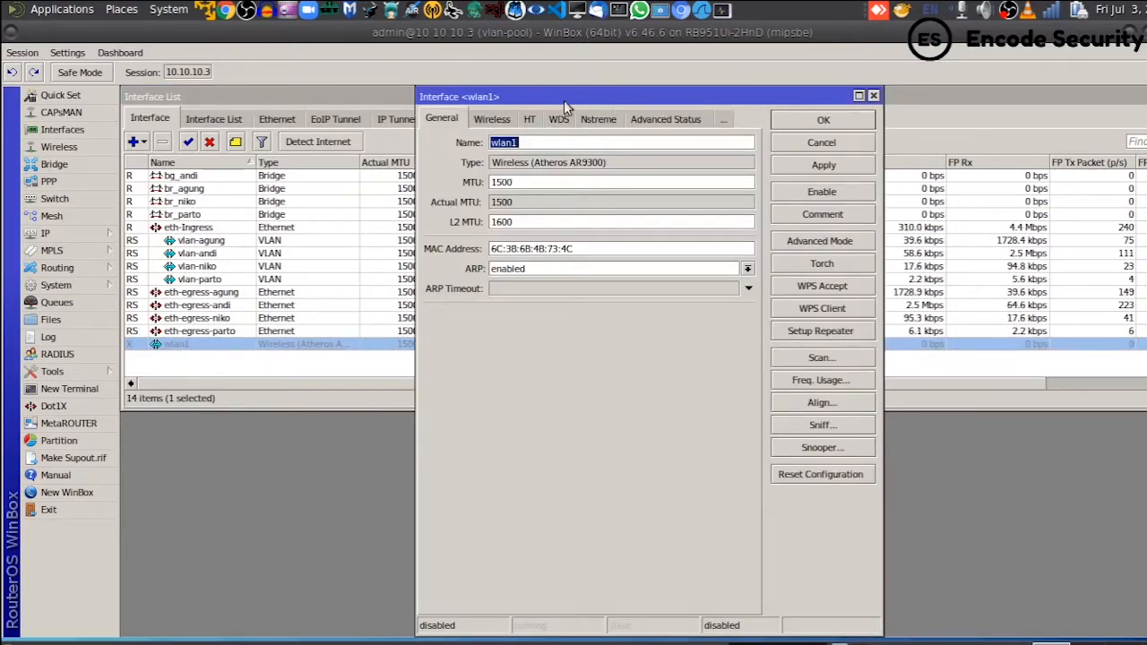
{"action": "left_click_drag", "start_coordinate": [567, 95], "coordinate": [412, 95]}
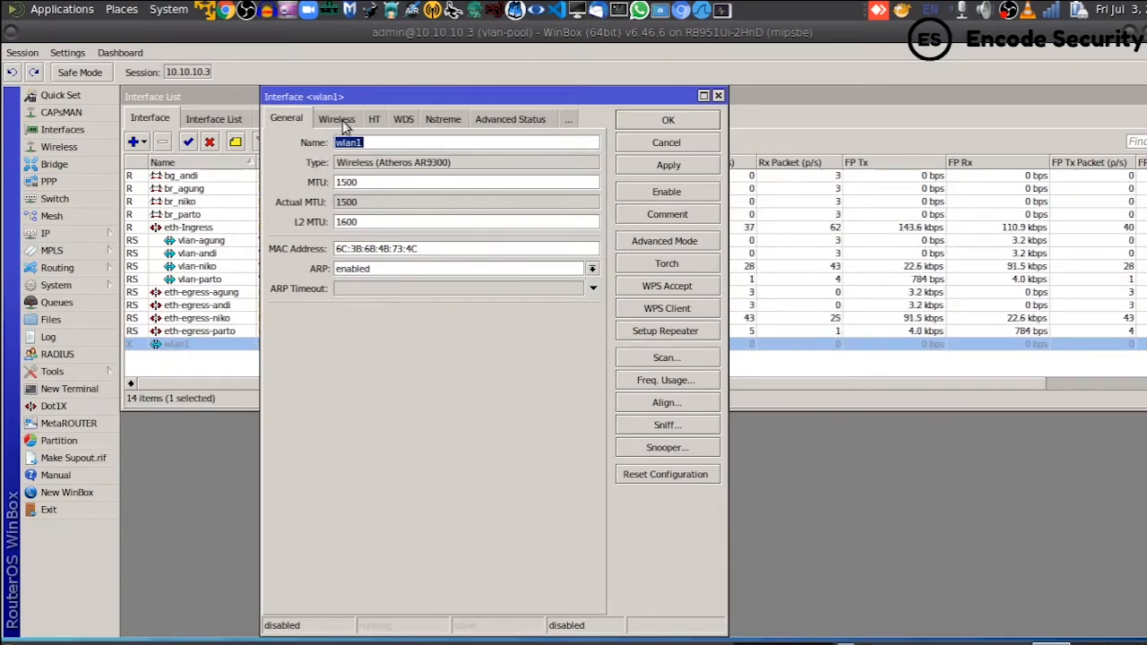
{"action": "left_click", "coordinate": [341, 123]}
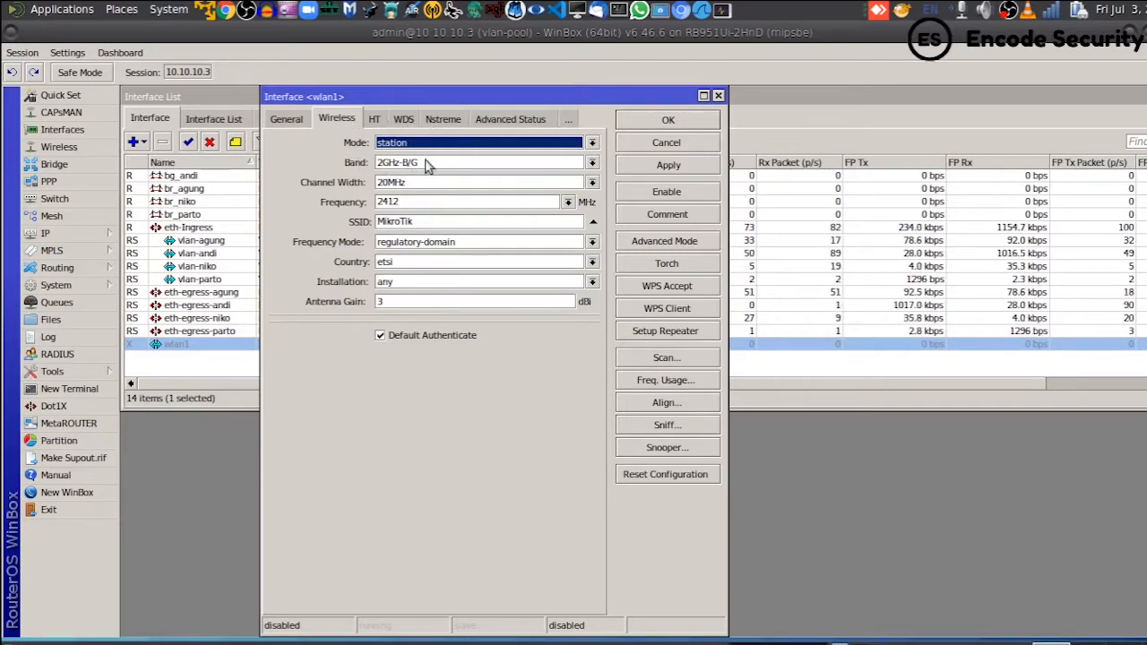
- Change wlan1's wireless mode from station to ap bridge
{"action": "left_click", "coordinate": [593, 144]}
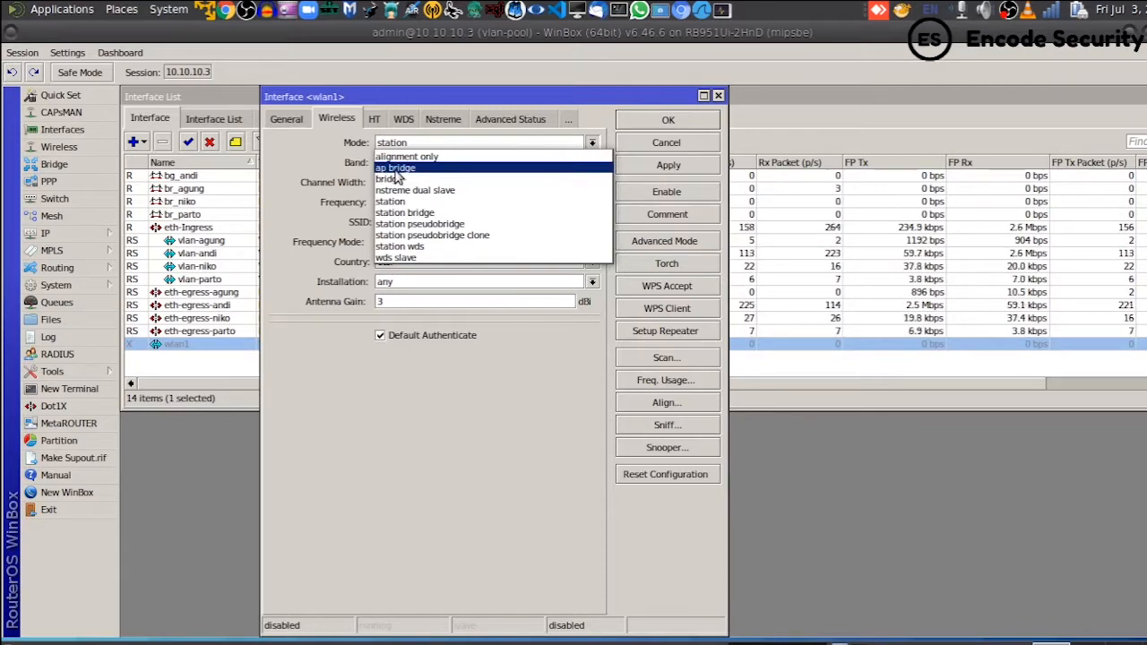
{"action": "left_click", "coordinate": [432, 170]}
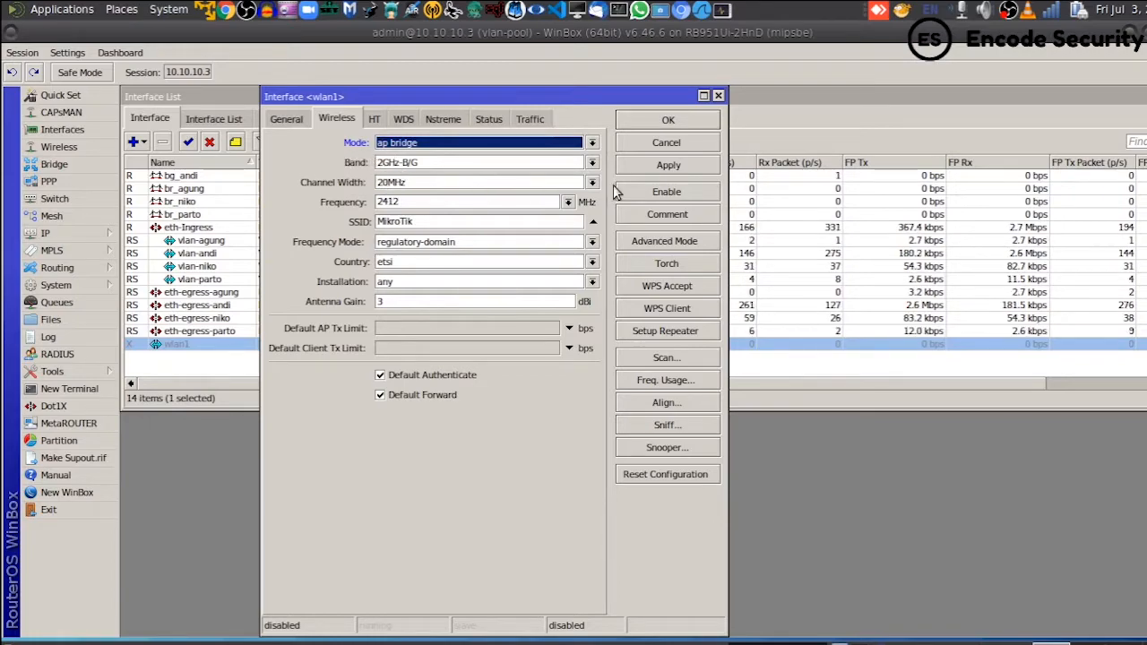
{"action": "left_click", "coordinate": [591, 165]}
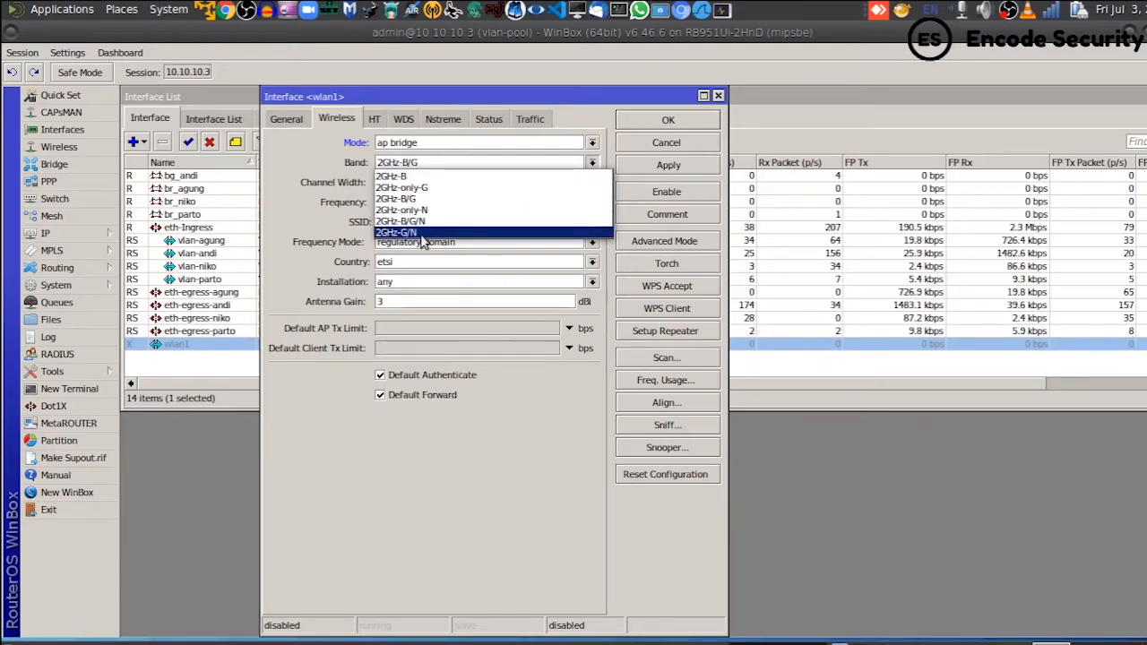
- Change wlan1's band from 2GHz-B/G to 2GHz-B/G/N
{"action": "left_click", "coordinate": [320, 159]}
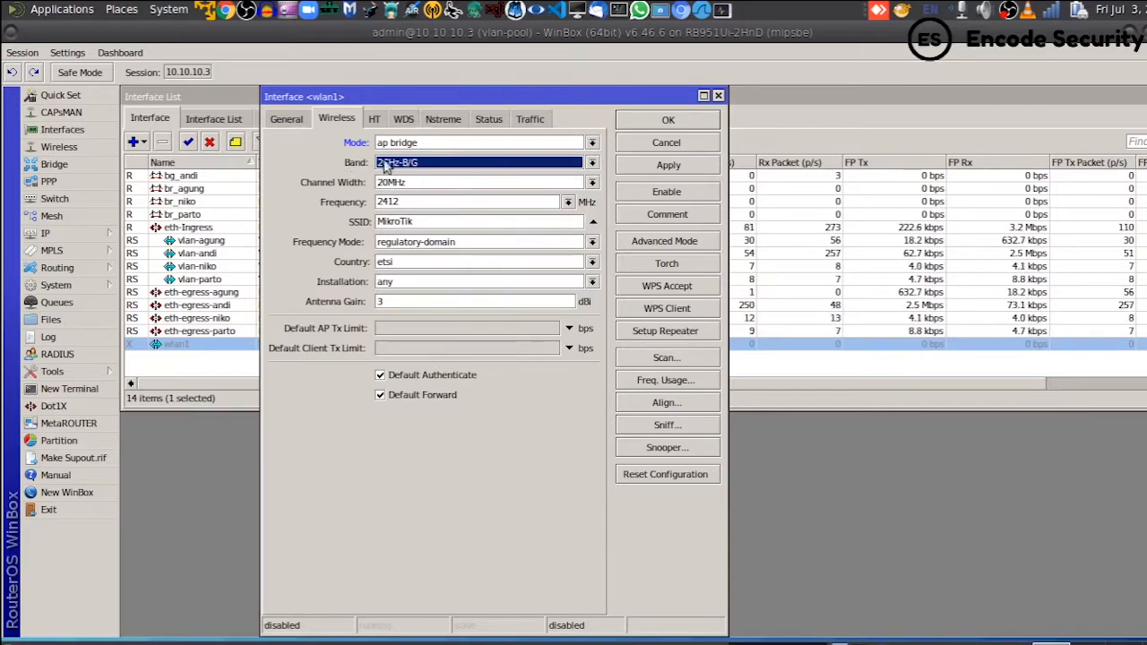
{"action": "left_click", "coordinate": [525, 165]}
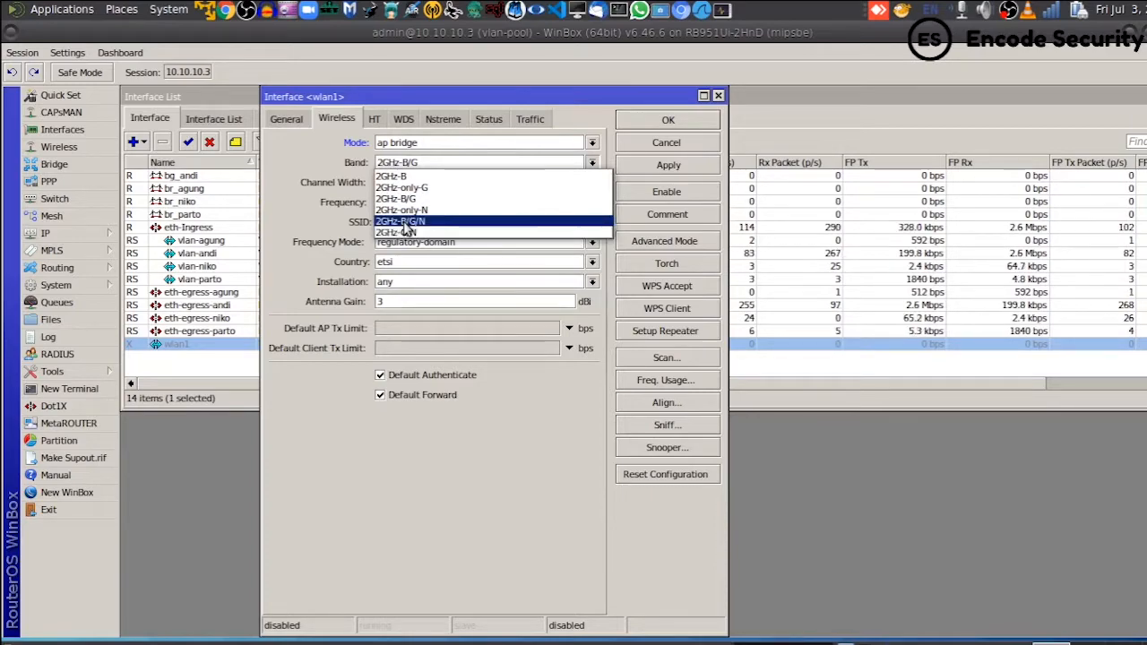
{"action": "left_click", "coordinate": [442, 228]}
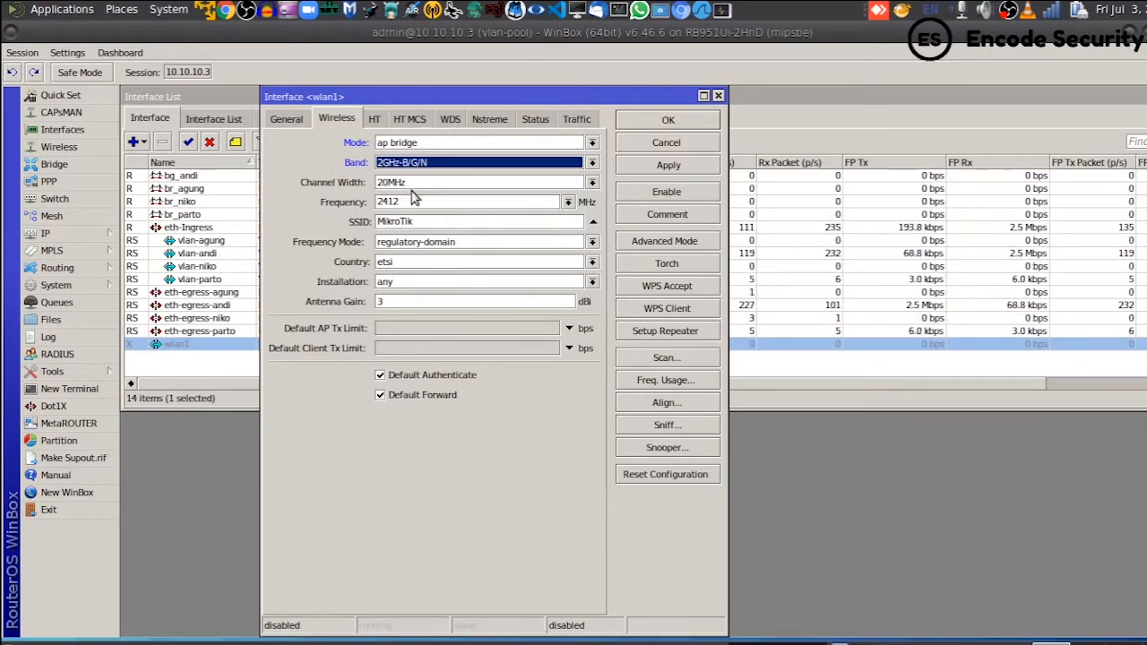
- Keep the 20MHz channel width and list the available frequencies for wlan1
{"action": "key", "text": "Tab"}
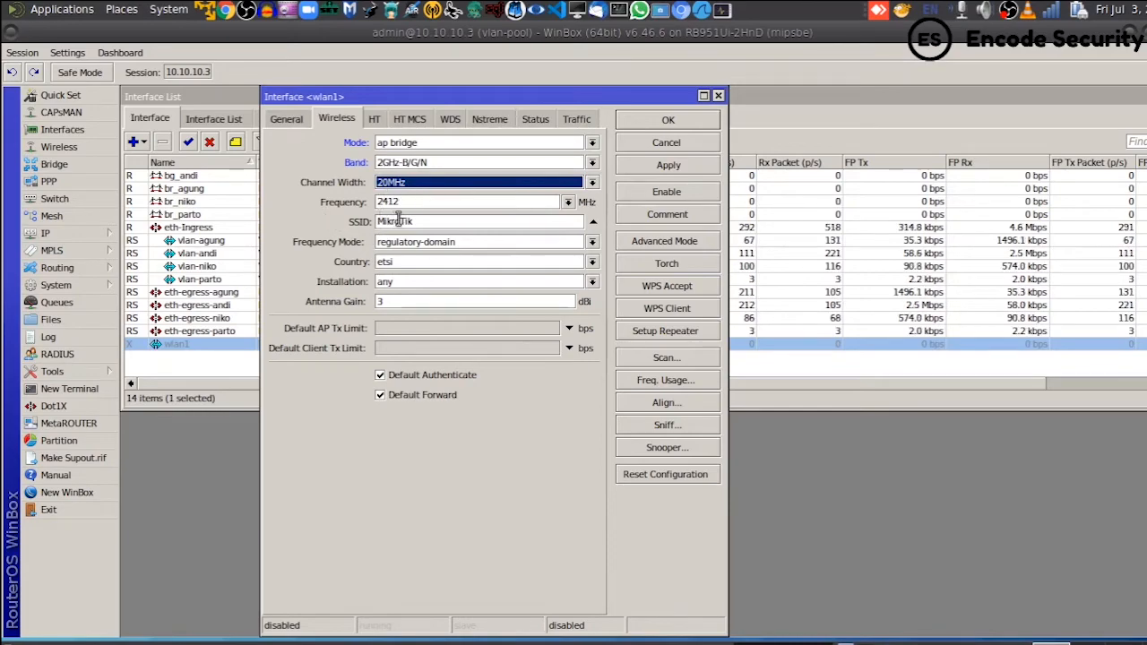
{"action": "left_click", "coordinate": [567, 204]}
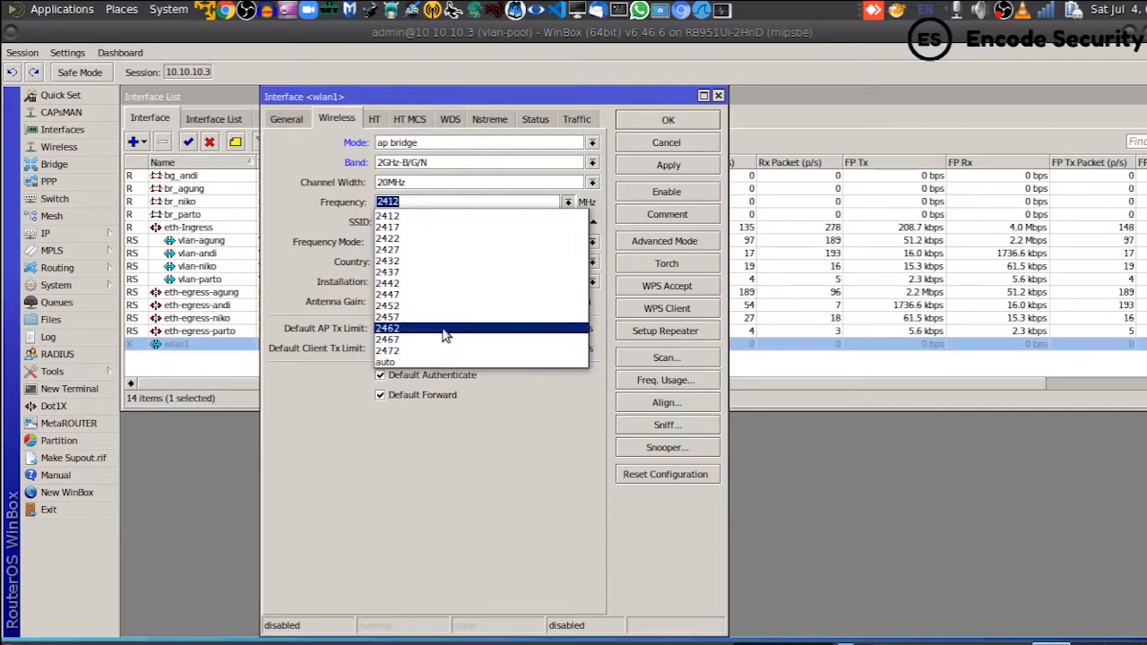
- Choose 2412 MHz as wlan1's wireless frequency
{"action": "left_click", "coordinate": [405, 217]}
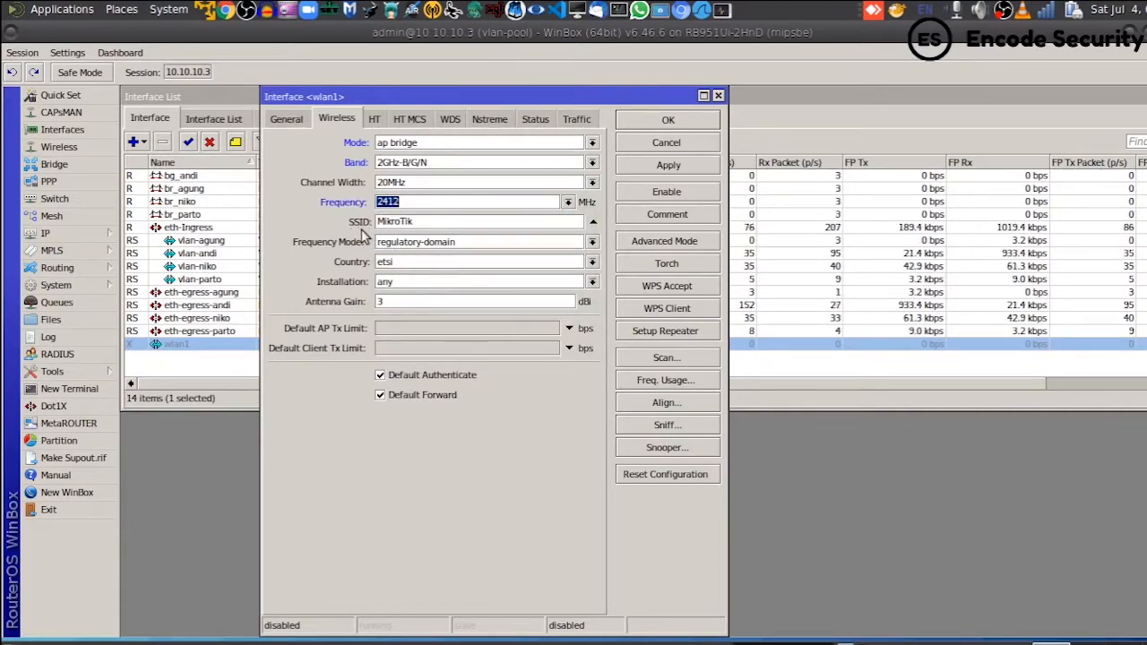
- Replace the SSID 'MikroTik' with 'Encode Security'
{"action": "key", "text": "Tab"}
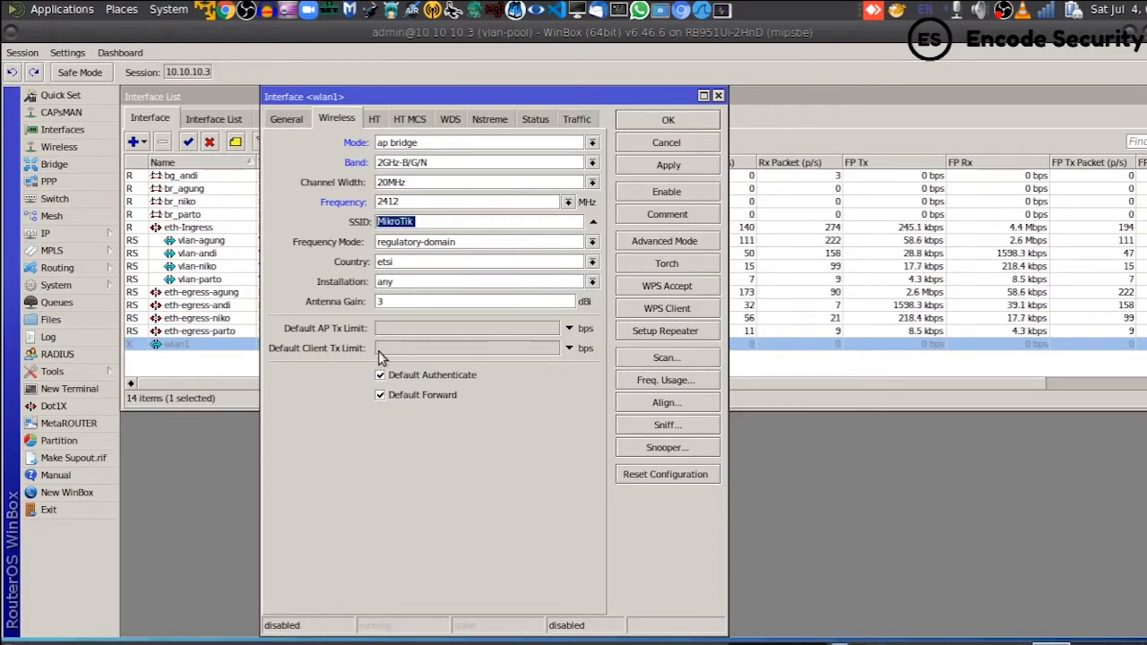
{"action": "type", "text": "Encode "}
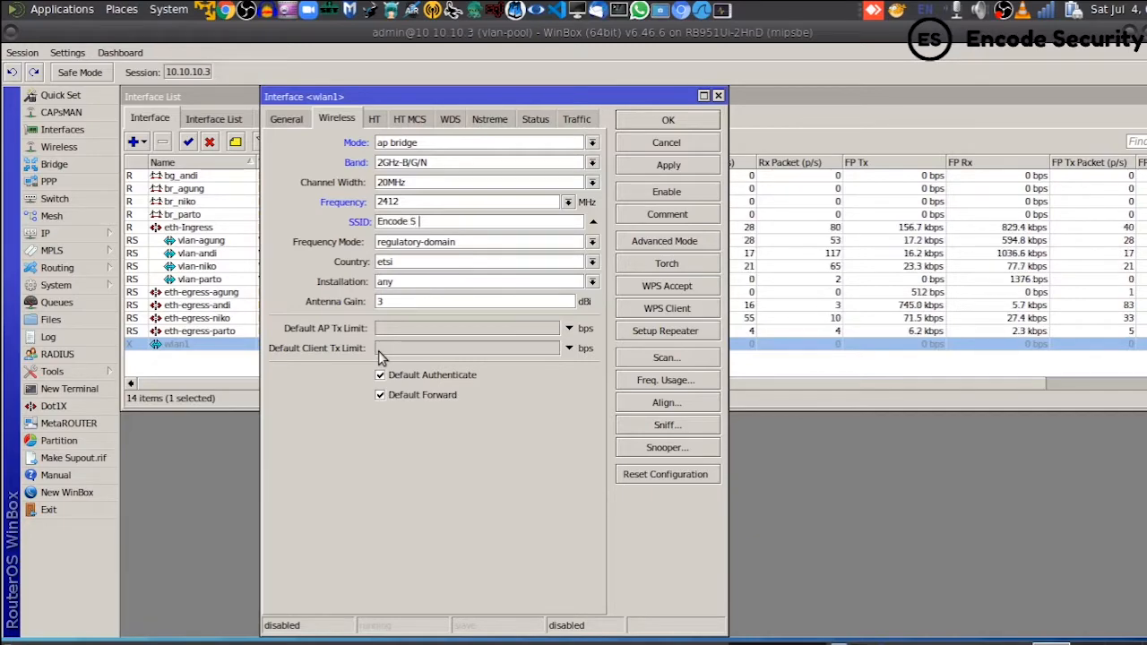
{"action": "type", "text": " Security"}
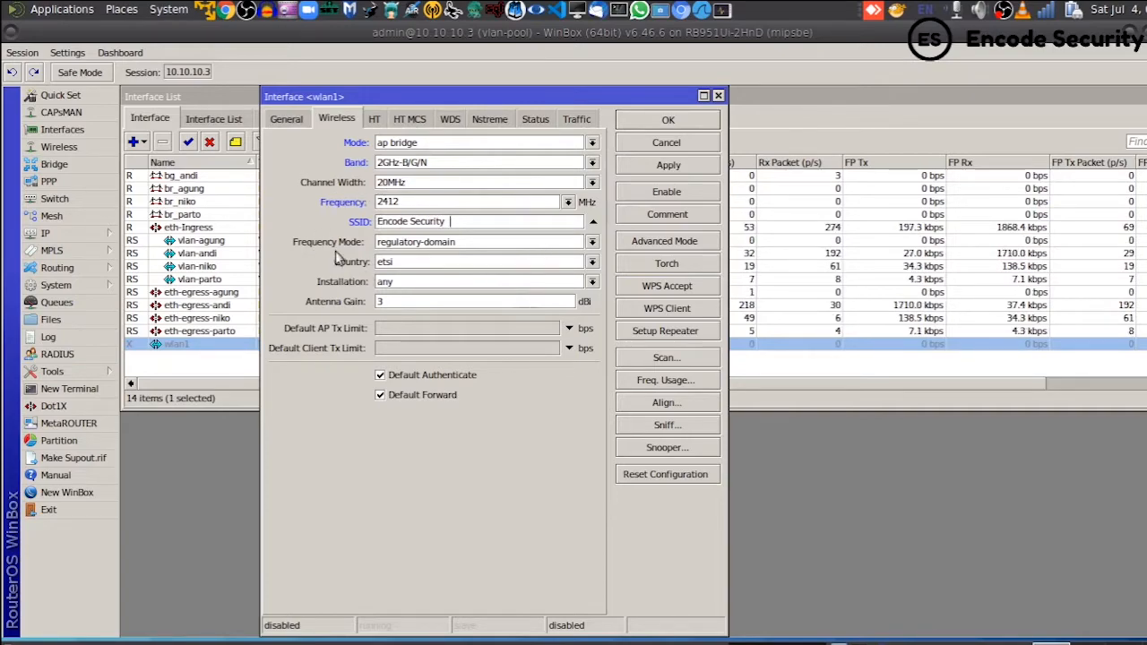
- Keep regulatory-domain as the frequency mode and set wlan1's country to no_country_set
{"action": "left_click", "coordinate": [433, 244]}
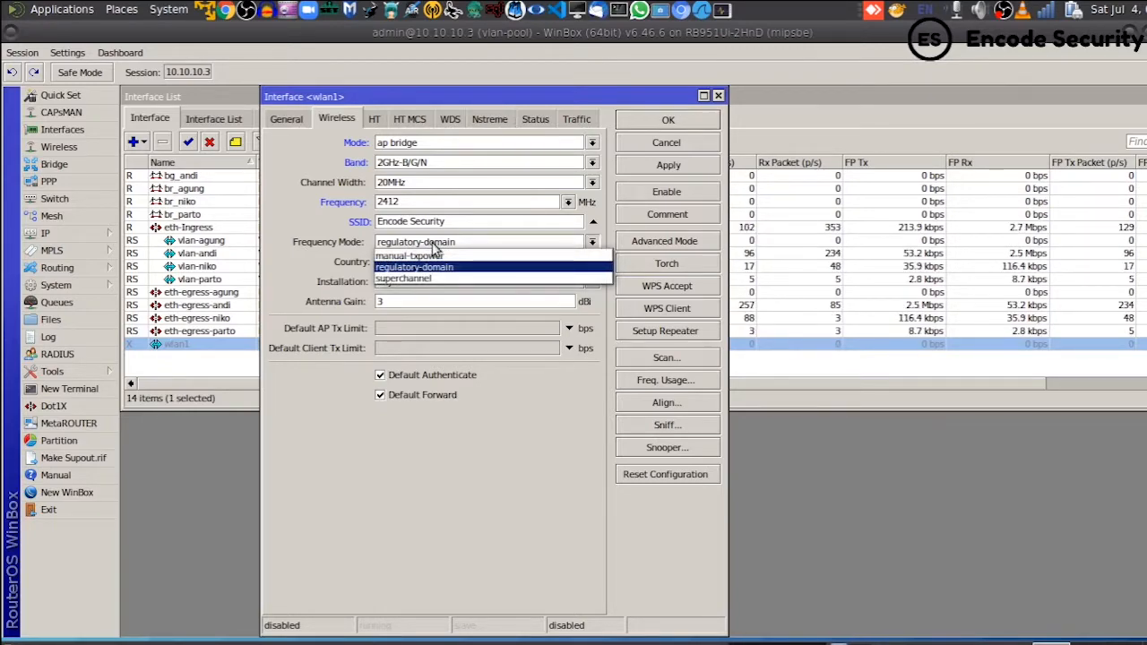
{"action": "left_click", "coordinate": [434, 246]}
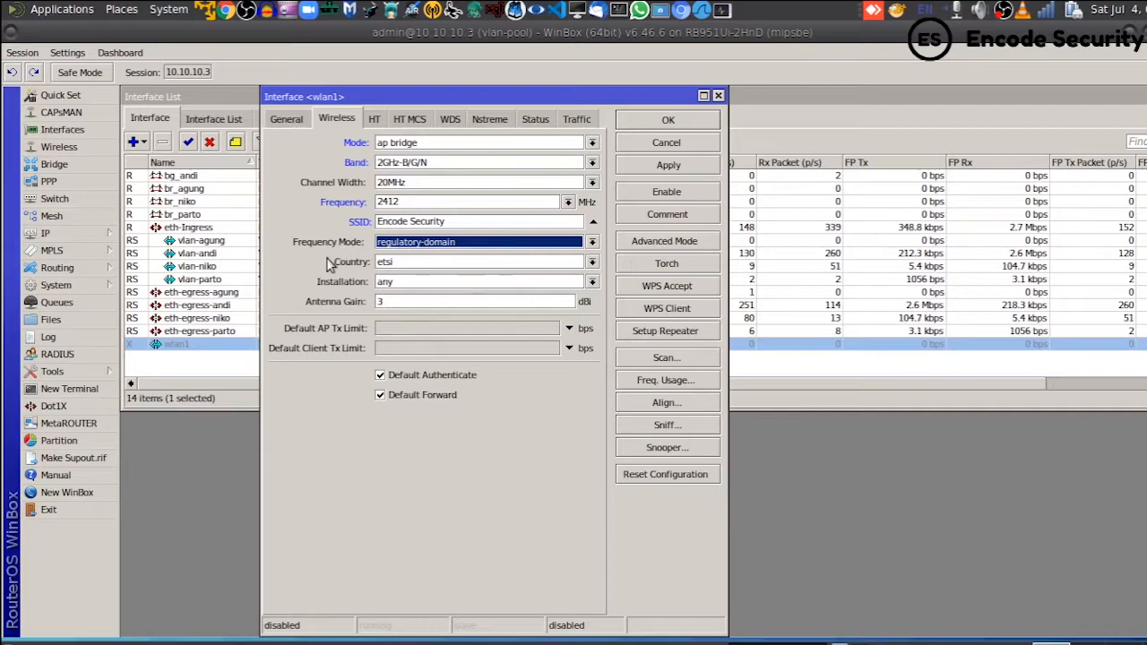
{"action": "left_click", "coordinate": [590, 265]}
{"action": "scroll", "coordinate": [572, 327], "scroll_direction": "down", "scroll_amount": 7}
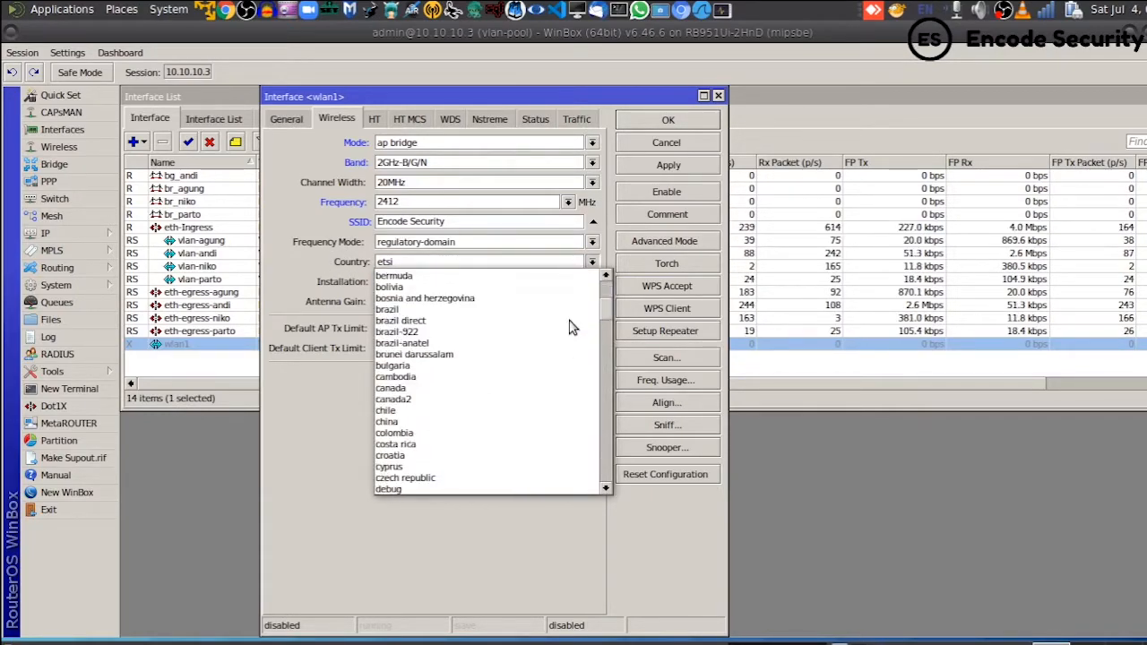
{"action": "scroll", "coordinate": [572, 328], "scroll_direction": "down", "scroll_amount": 13}
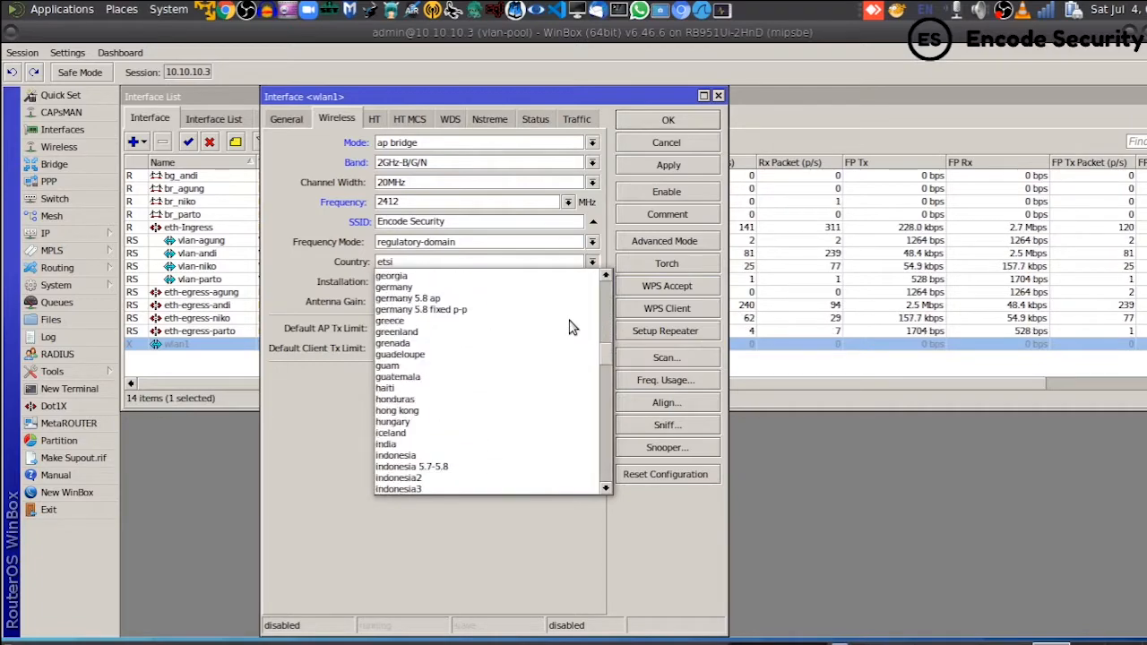
{"action": "scroll", "coordinate": [572, 327], "scroll_direction": "down", "scroll_amount": 7}
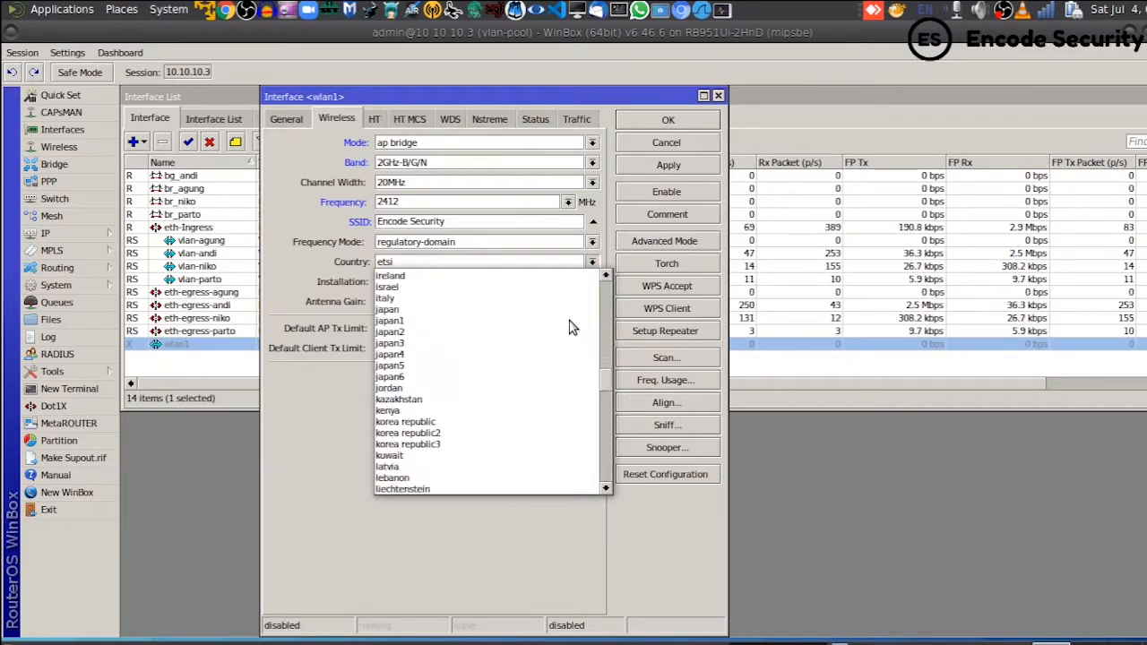
{"action": "scroll", "coordinate": [572, 327], "scroll_direction": "down", "scroll_amount": 4}
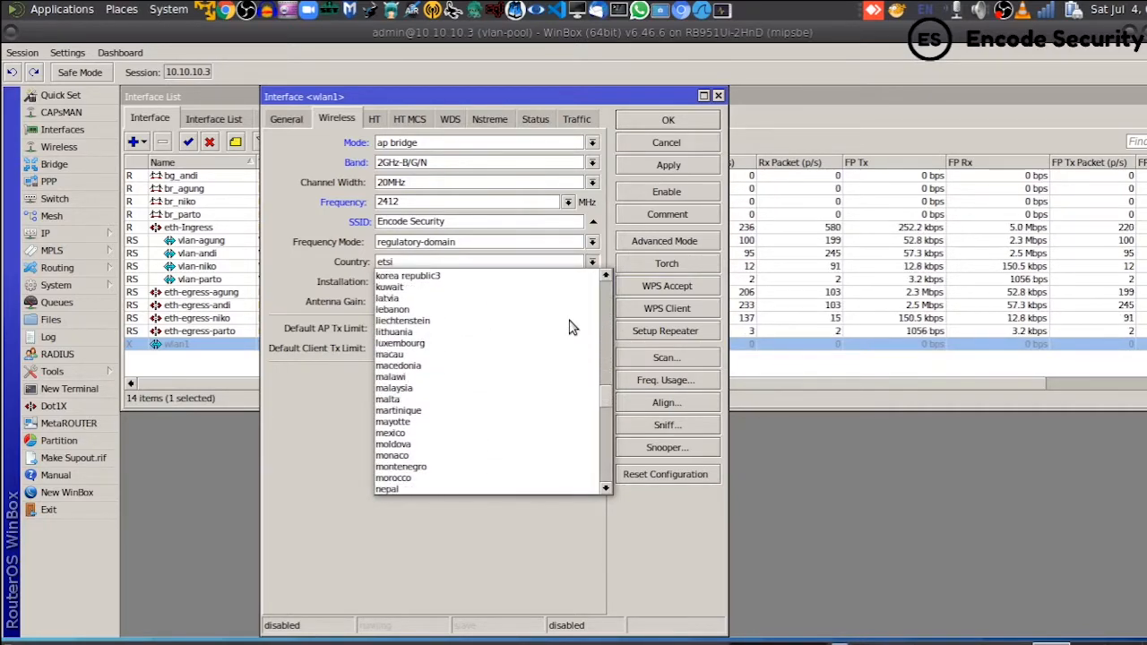
{"action": "scroll", "coordinate": [572, 327], "scroll_direction": "down", "scroll_amount": 4}
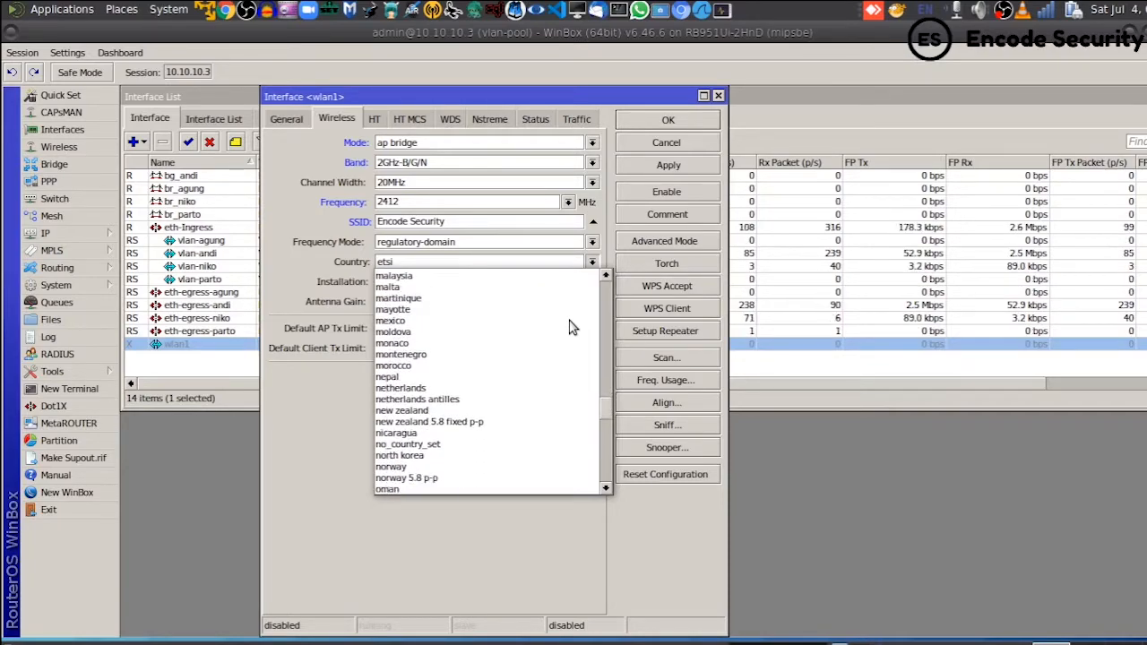
{"action": "scroll", "coordinate": [572, 328], "scroll_direction": "down", "scroll_amount": 1}
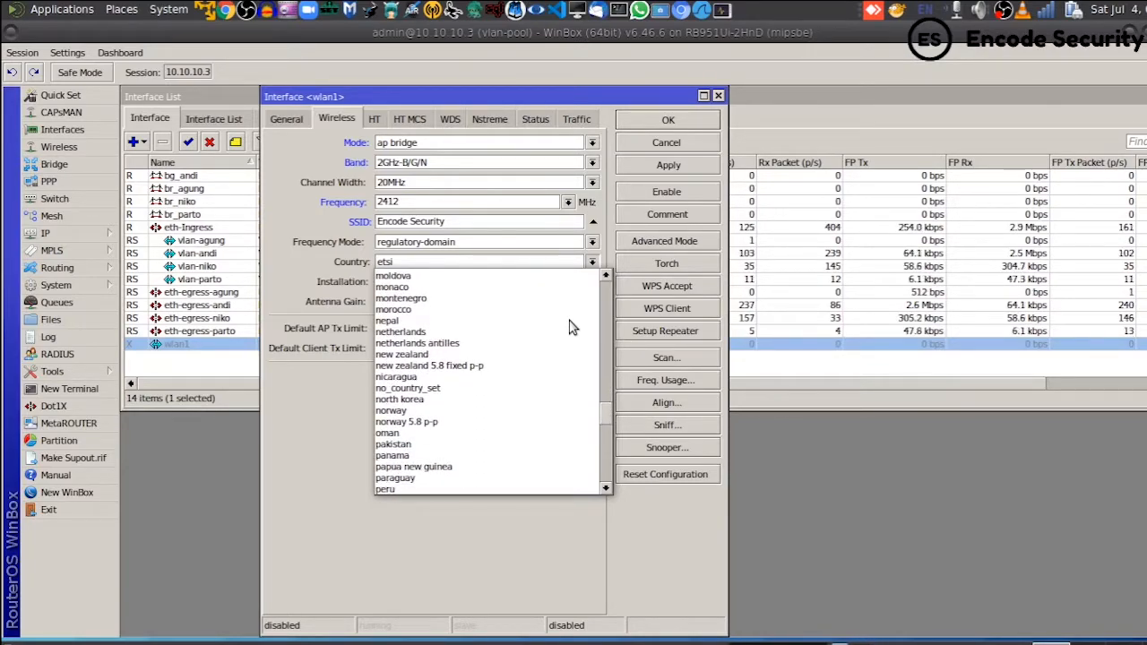
{"action": "left_click", "coordinate": [429, 391]}
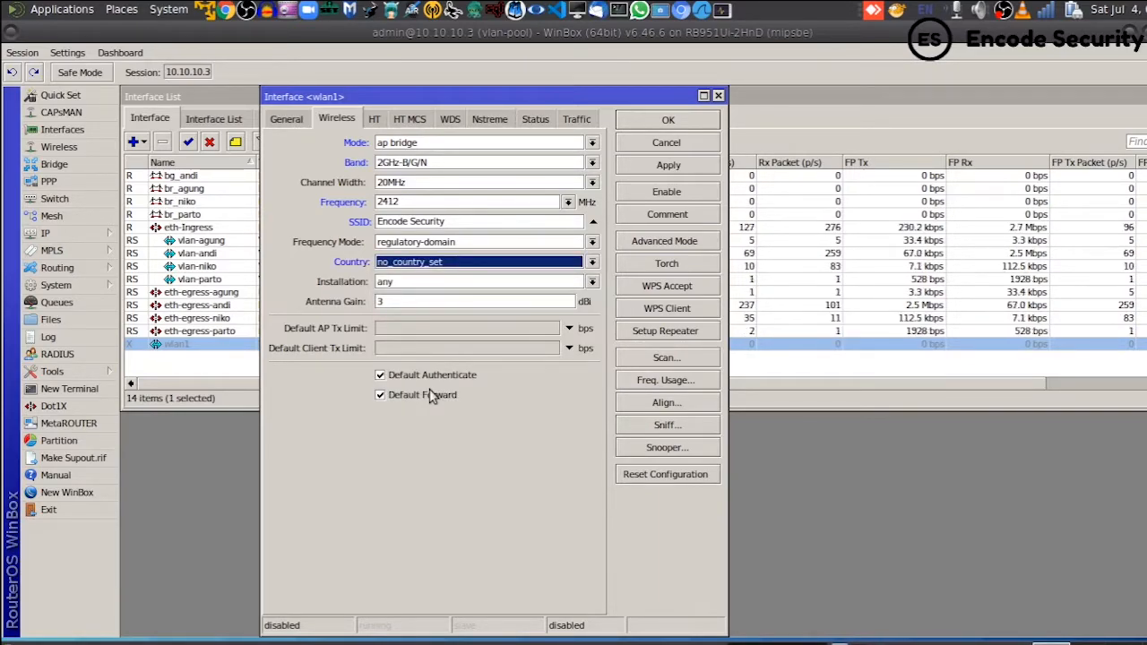
{"action": "left_click", "coordinate": [438, 261]}
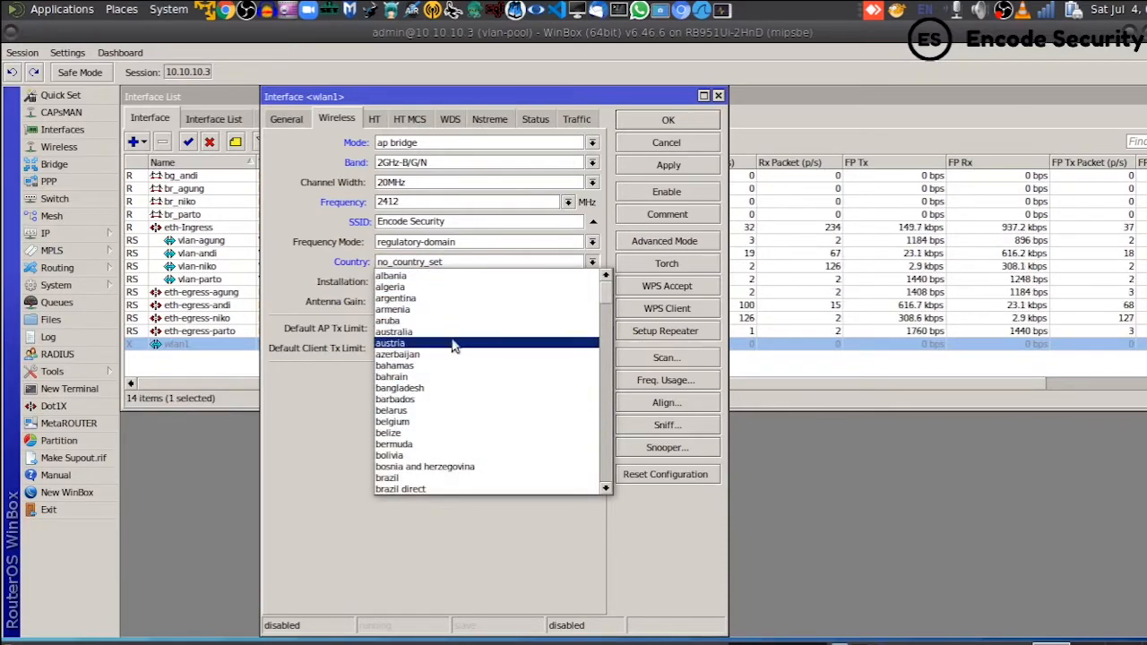
{"action": "left_click", "coordinate": [321, 406]}
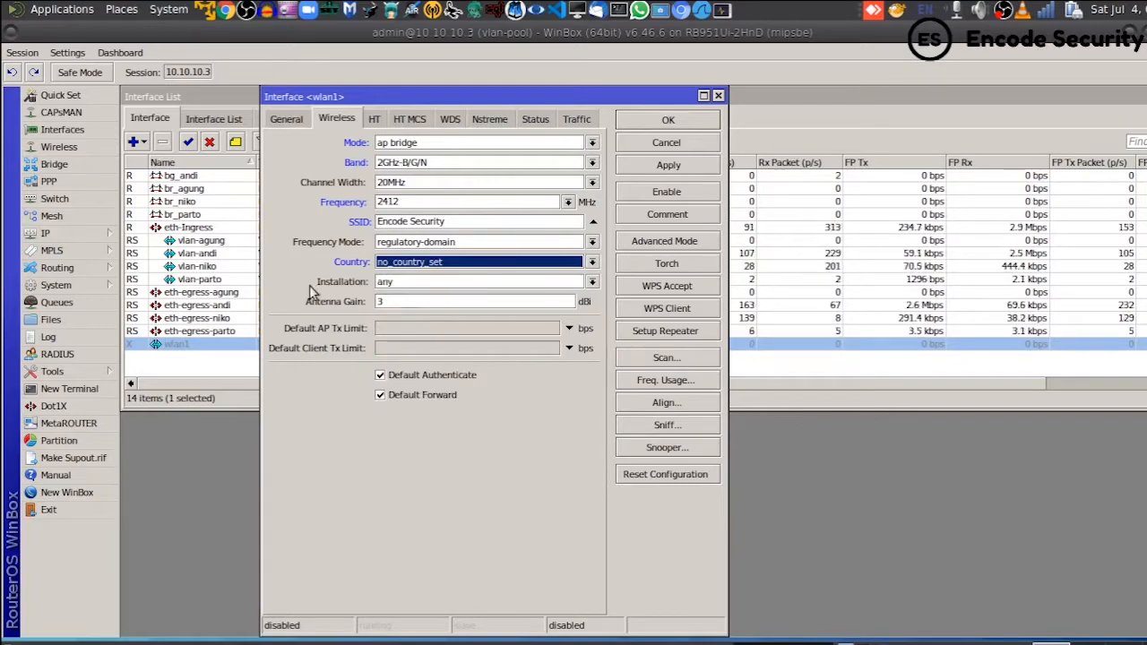
{"action": "left_click", "coordinate": [593, 282]}
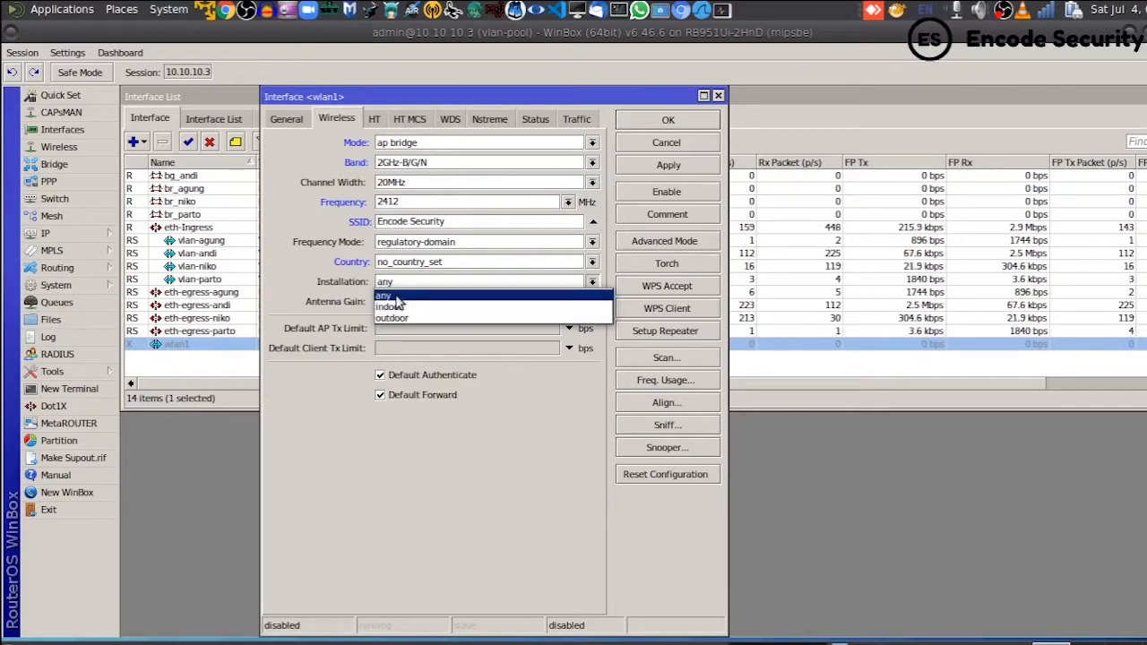
- Keep installation at any, set antenna gain to 17 dBi, then apply and close wlan1's settings
{"action": "left_click", "coordinate": [397, 296]}
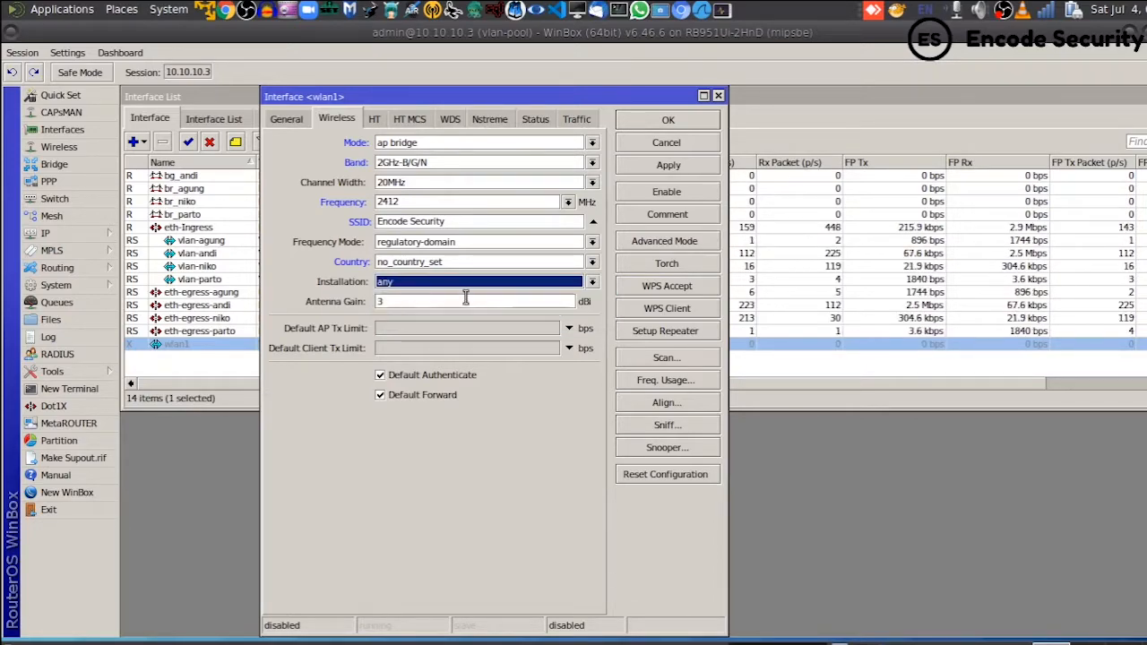
{"action": "left_click", "coordinate": [392, 305]}
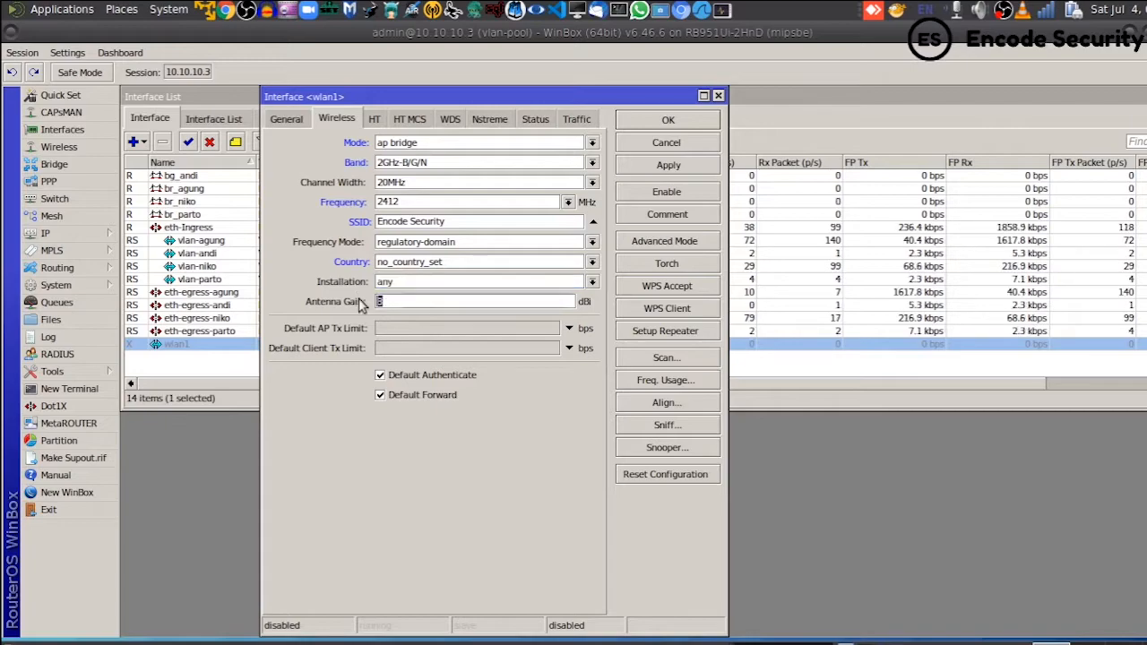
{"action": "type", "text": "17"}
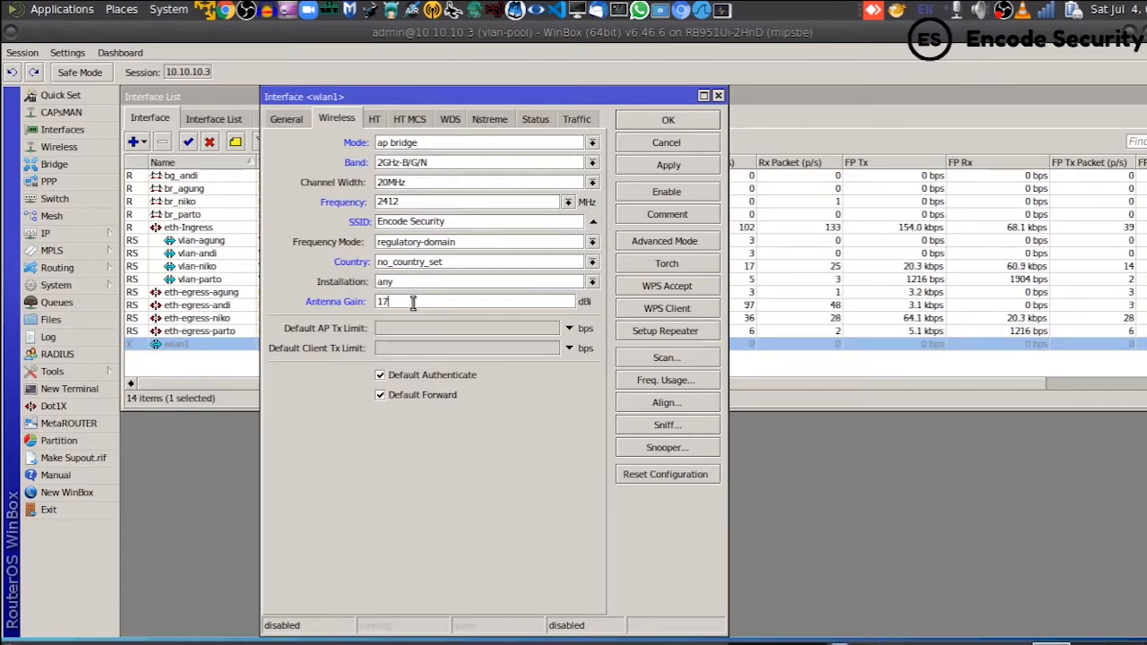
{"action": "left_click_drag", "start_coordinate": [425, 306], "coordinate": [358, 306]}
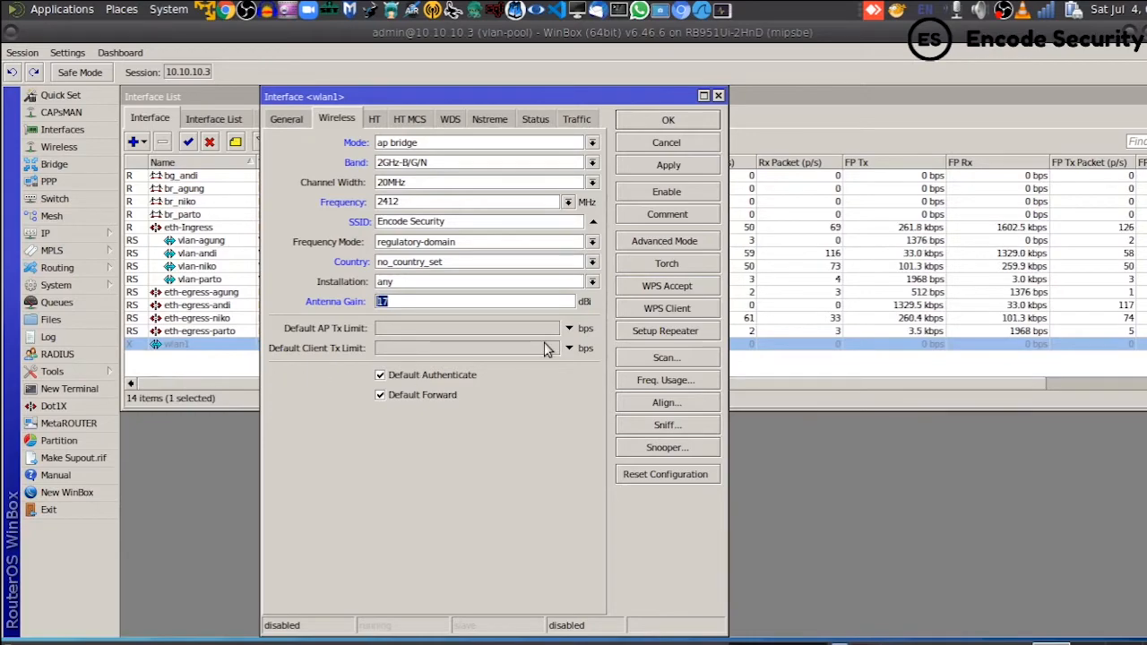
{"action": "left_click", "coordinate": [419, 302]}
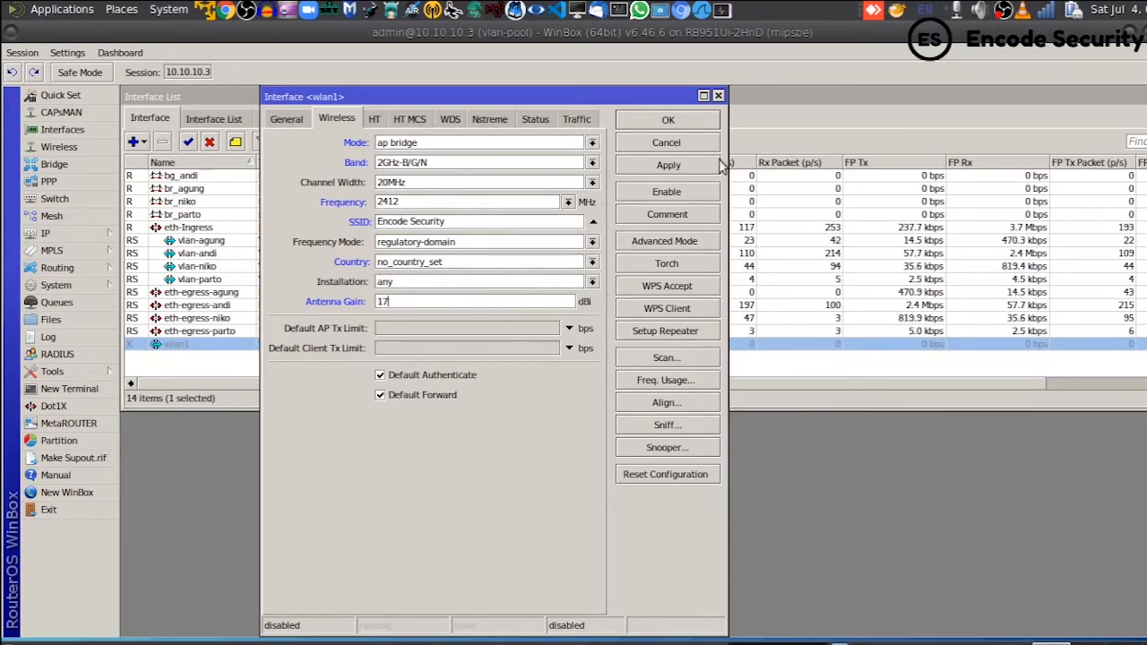
{"action": "left_click", "coordinate": [679, 165]}
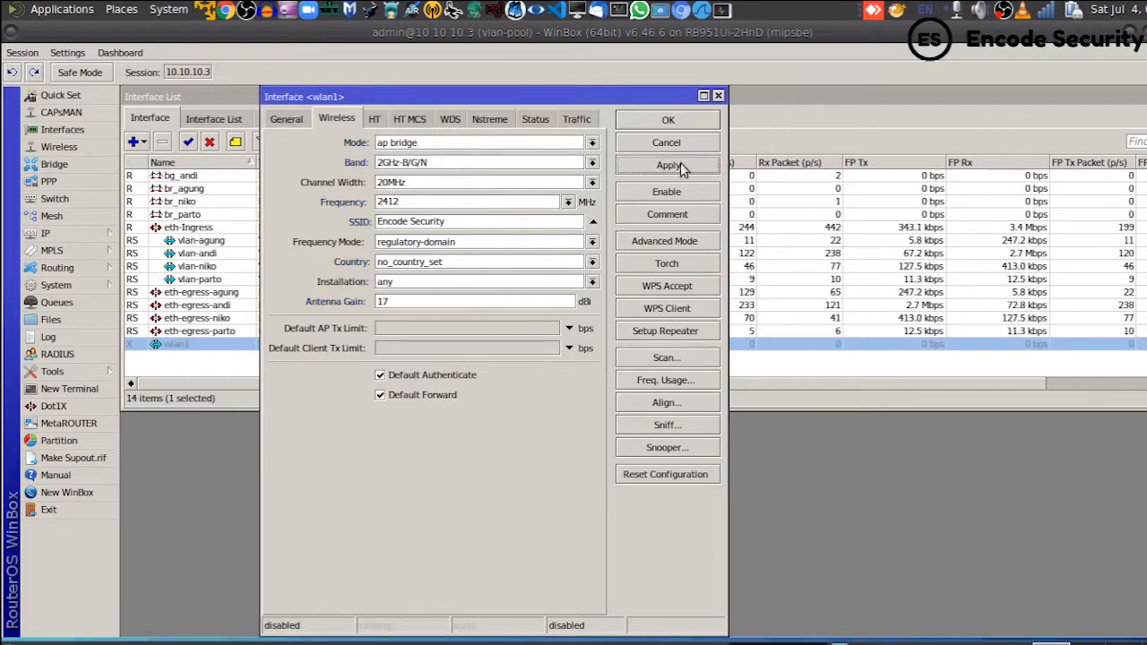
{"action": "left_click", "coordinate": [667, 122]}
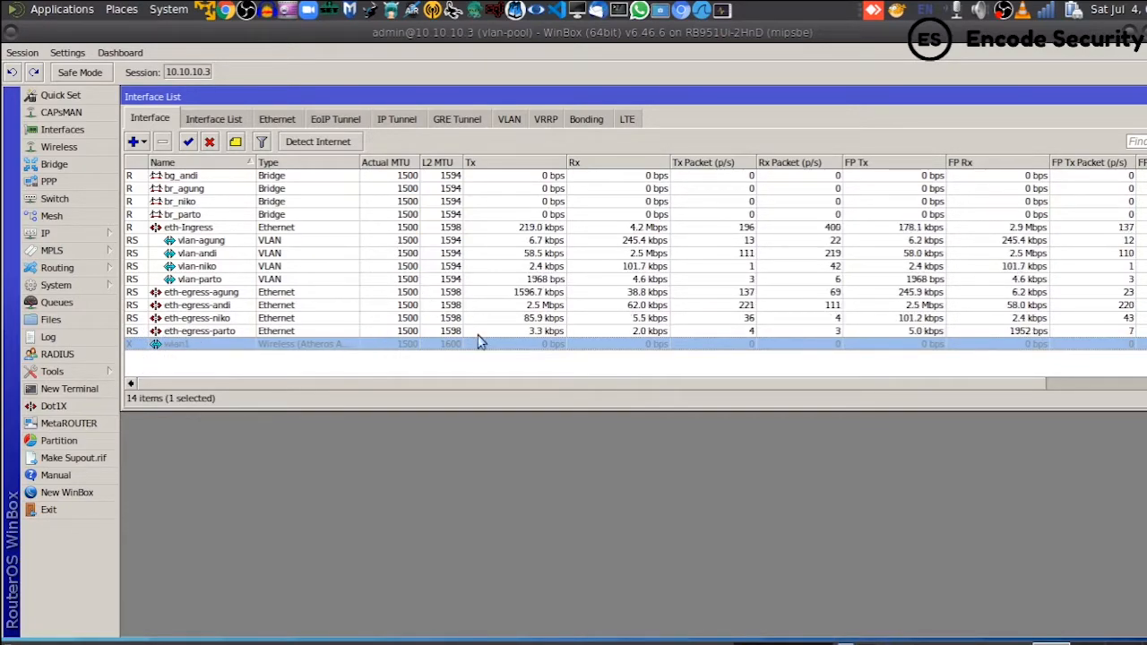
- Enable wlan1 from its context menu in the Interface List and reselect its row
{"action": "right_click", "coordinate": [182, 347]}
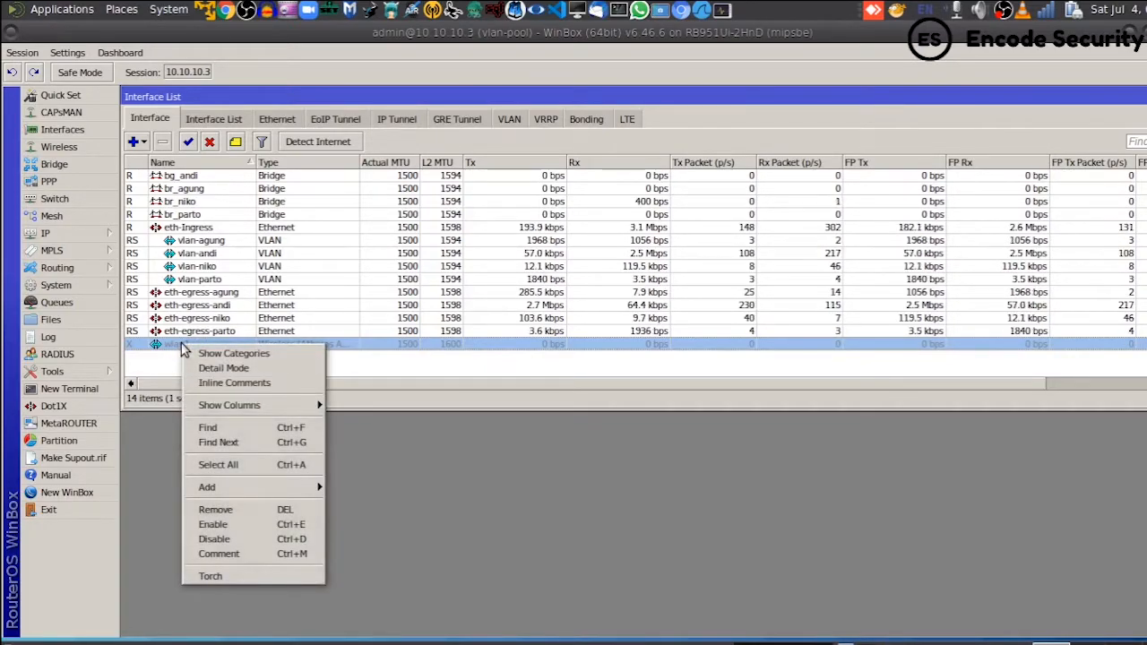
{"action": "left_click", "coordinate": [231, 526]}
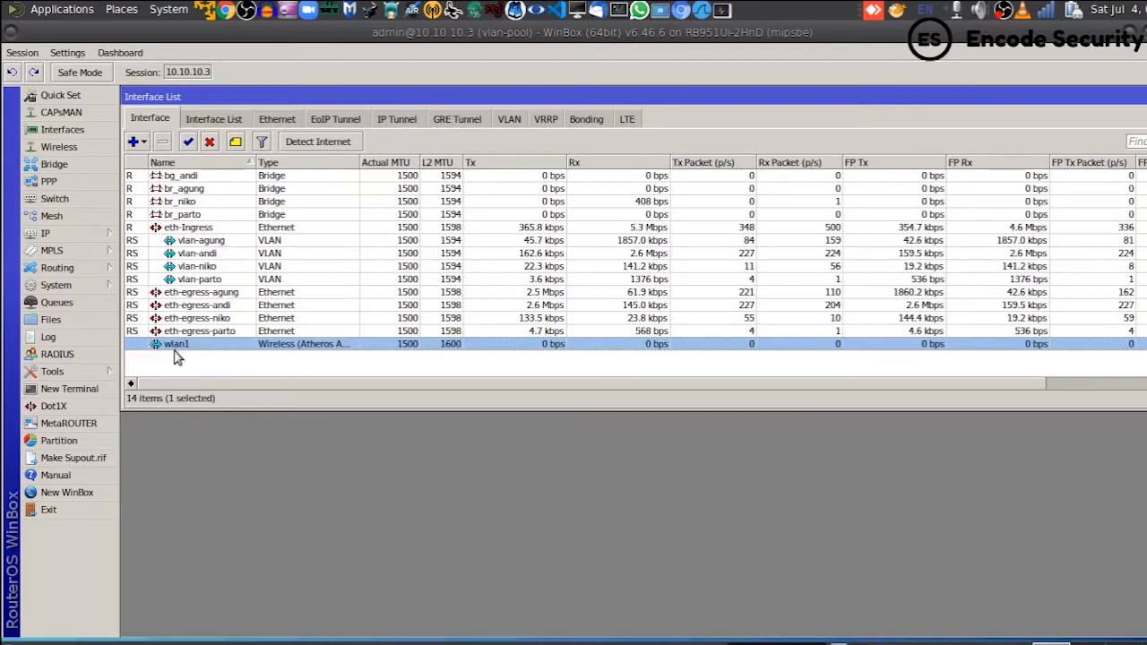
{"action": "left_click", "coordinate": [178, 356]}
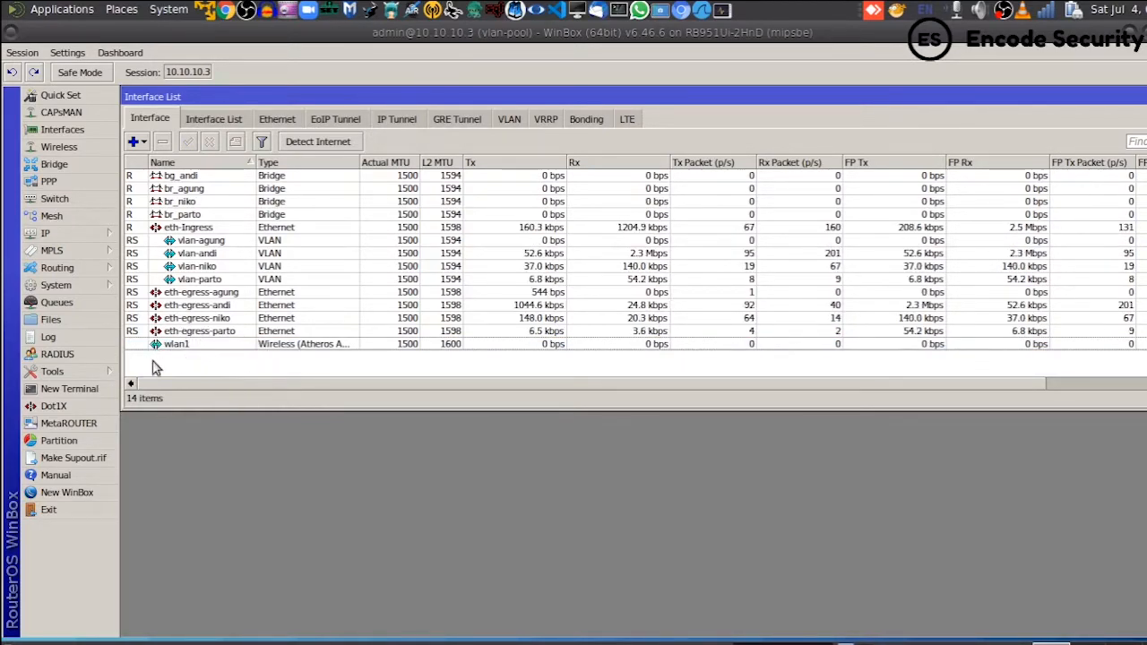
{"action": "left_click", "coordinate": [200, 348]}
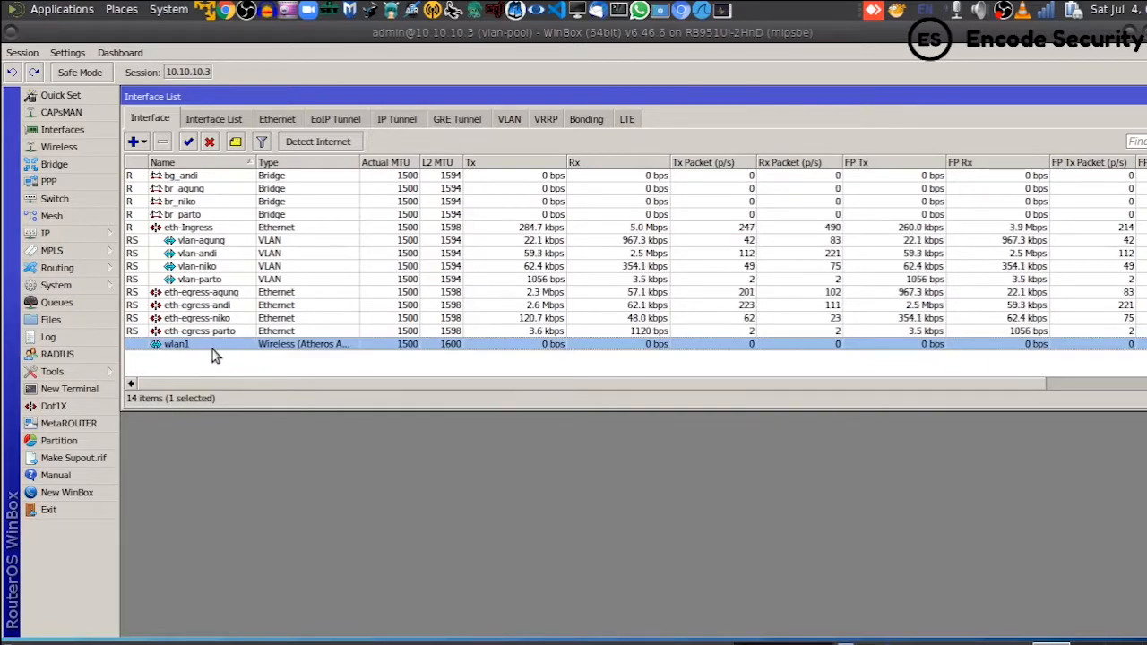
{"action": "left_click", "coordinate": [1046, 13]}
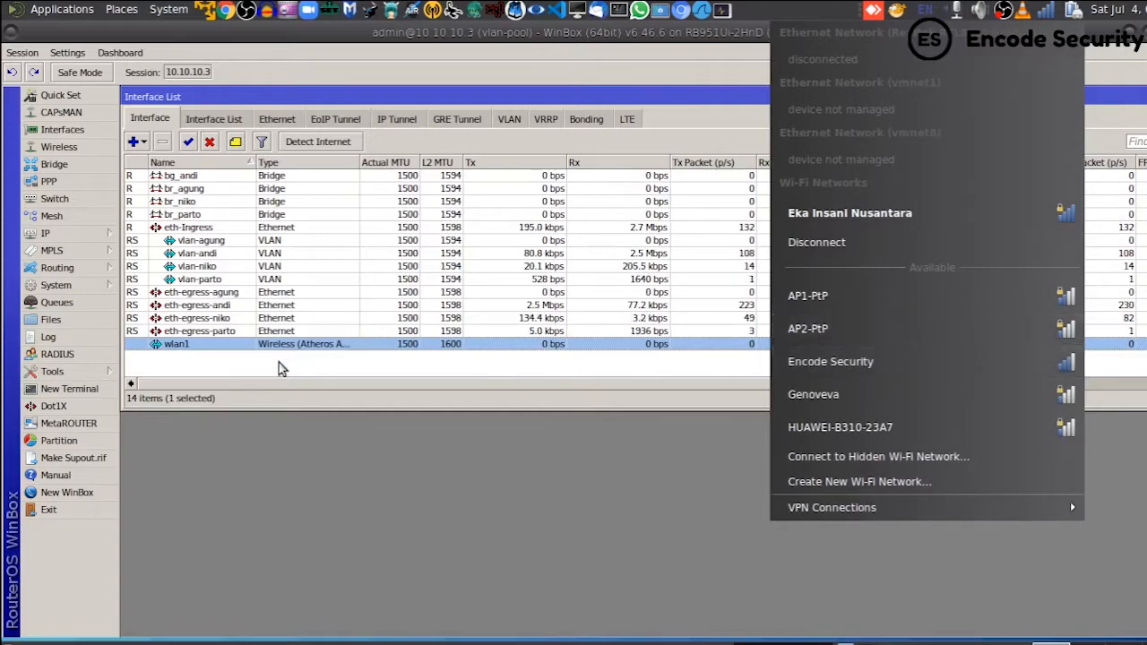
{"action": "left_click", "coordinate": [208, 353]}
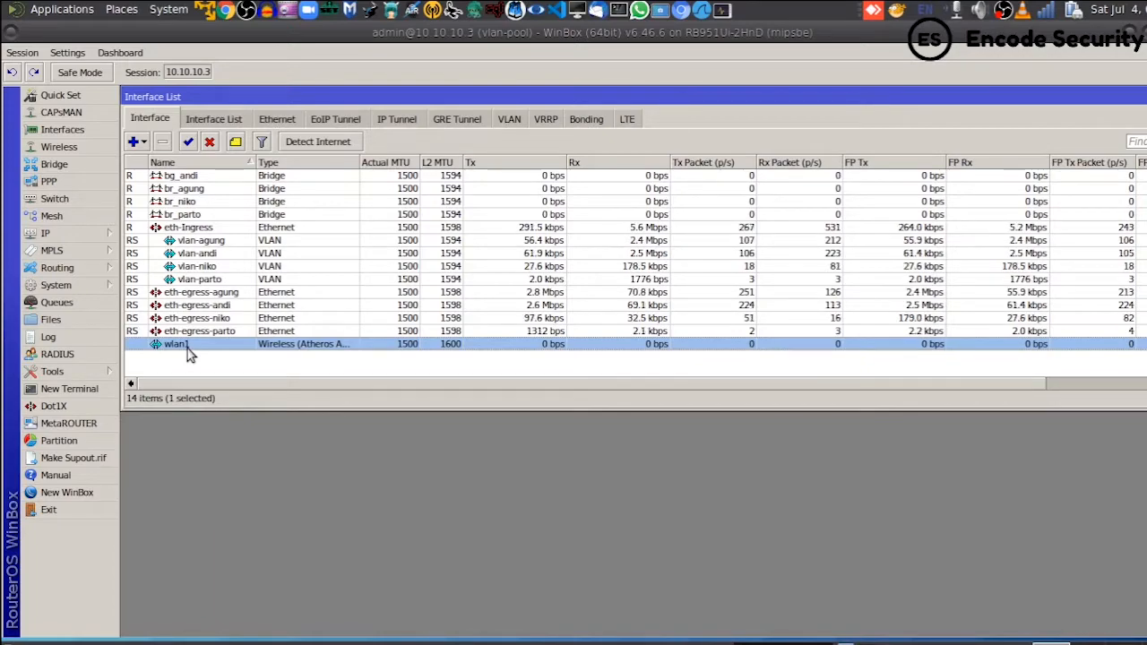
{"action": "left_click", "coordinate": [211, 365]}
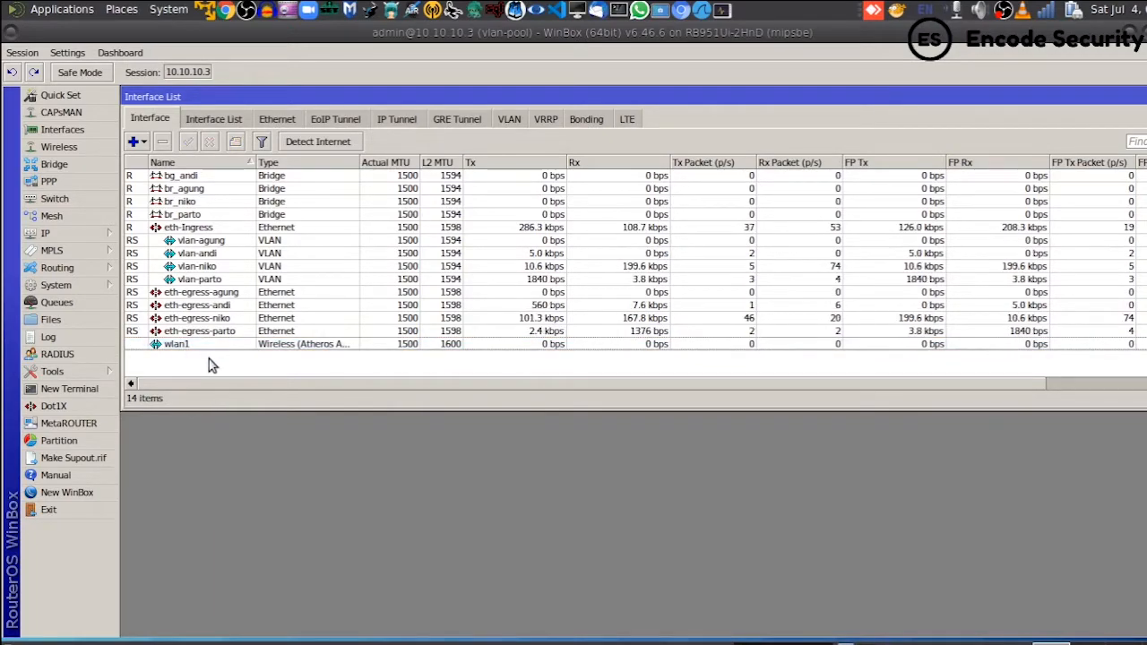
- Bring up the IP Address List and start a new address entry
{"action": "left_click", "coordinate": [98, 233]}
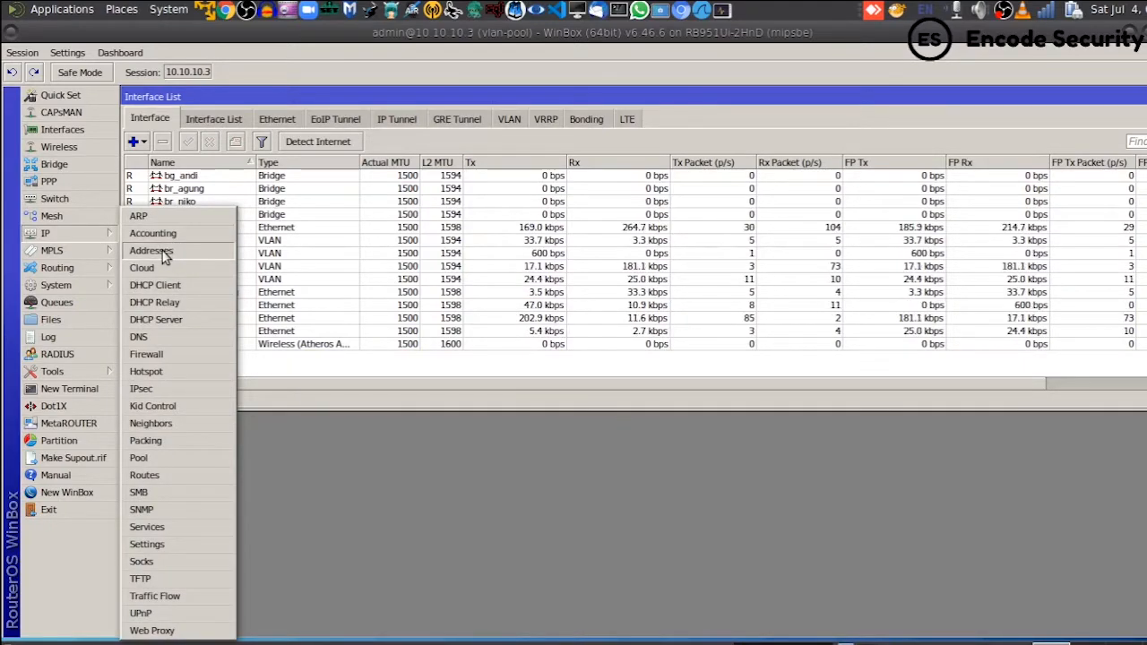
{"action": "left_click", "coordinate": [164, 256]}
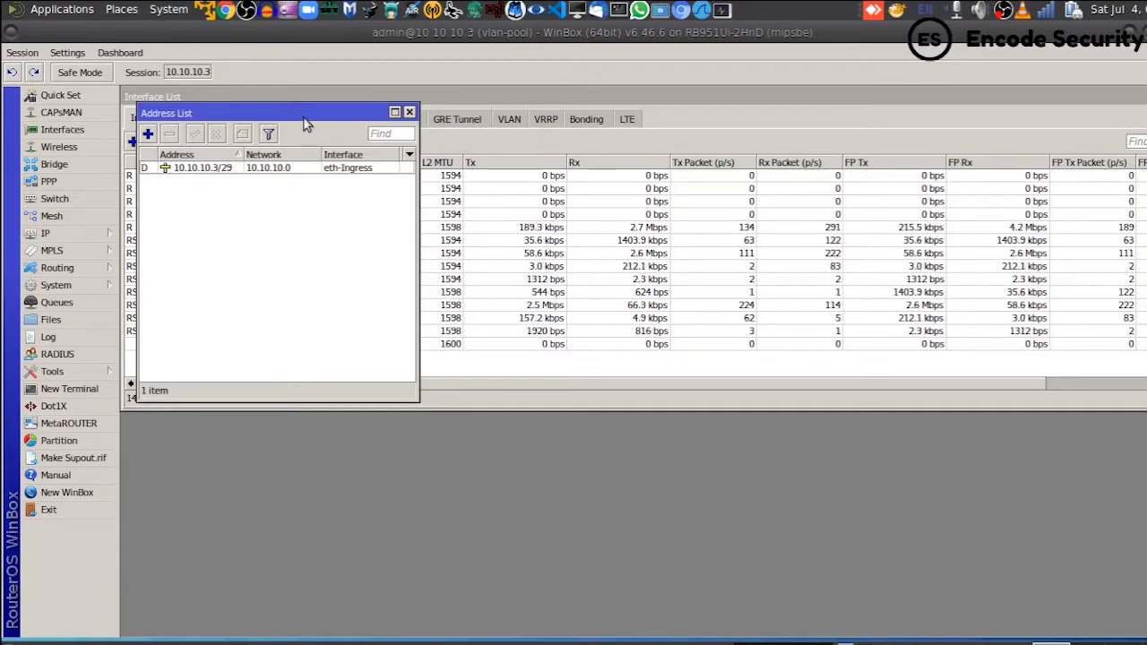
{"action": "left_click_drag", "start_coordinate": [375, 120], "coordinate": [983, 123]}
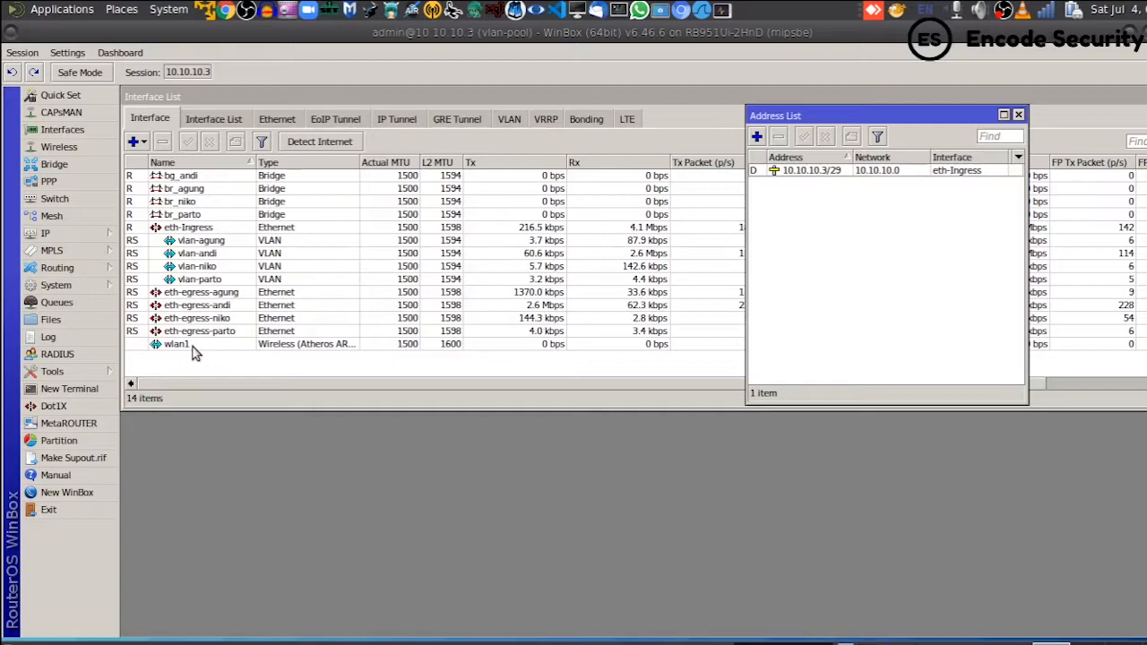
{"action": "left_click", "coordinate": [758, 138]}
{"action": "left_click_drag", "start_coordinate": [601, 269], "coordinate": [834, 236]}
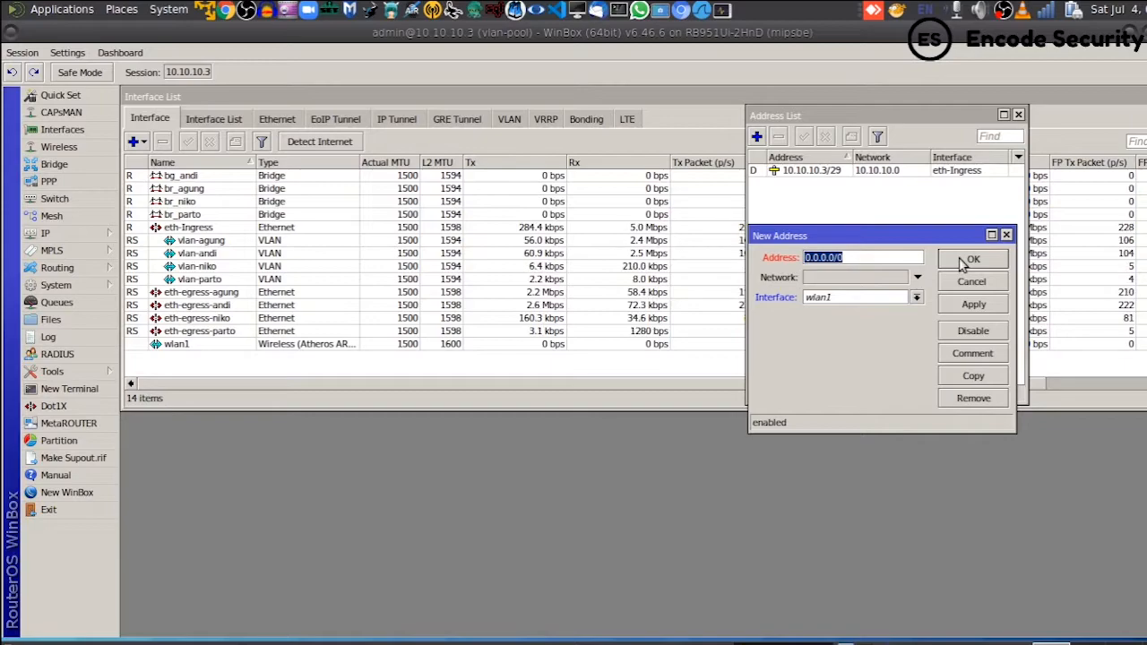
- Enter 192.168.20.1/29 as the address on interface wlan1, then apply and confirm
{"action": "type", "text": "192.168"}
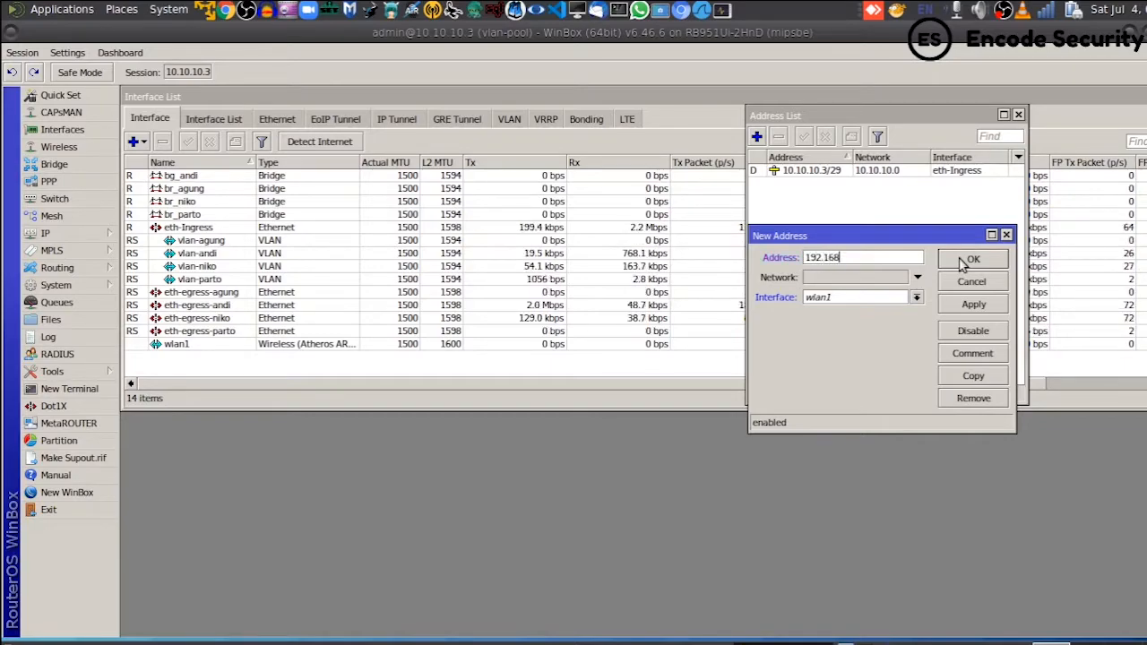
{"action": "type", "text": ".20.1/"}
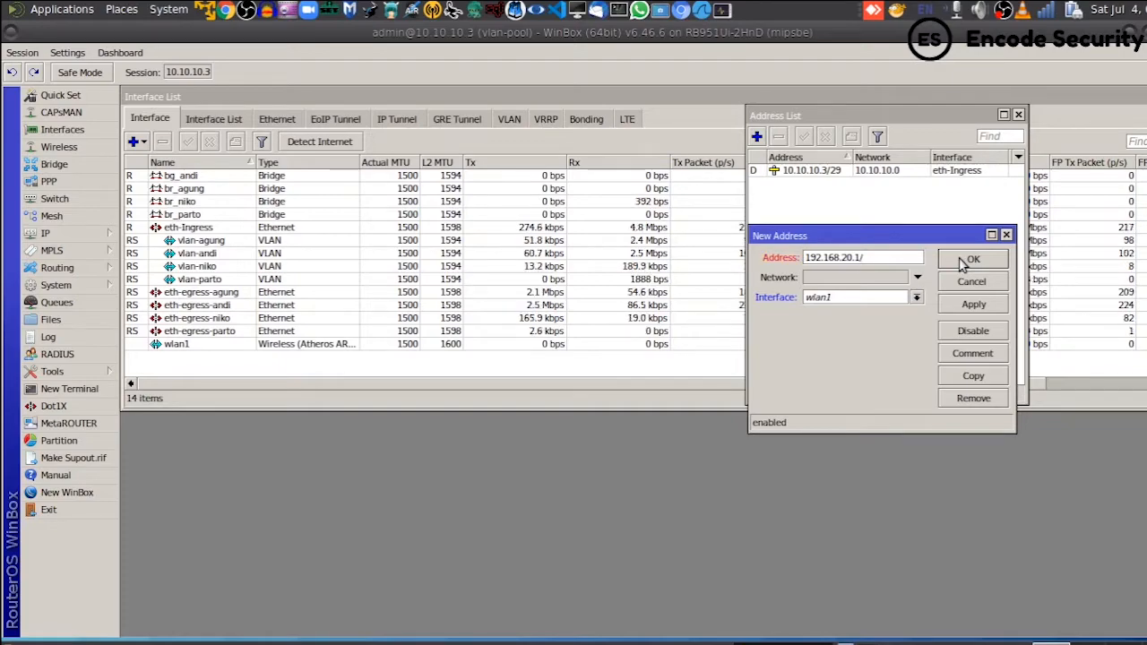
{"action": "type", "text": "29"}
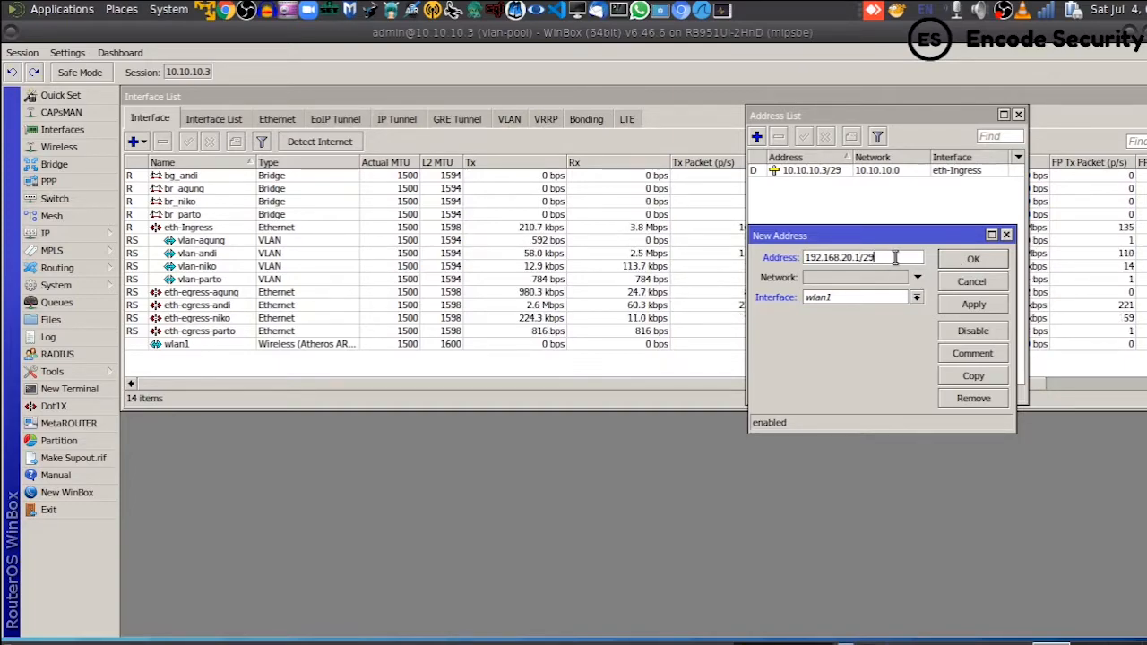
{"action": "key", "text": "BackSpace"}
{"action": "type", "text": "4"}
{"action": "key", "text": "BackSpace"}
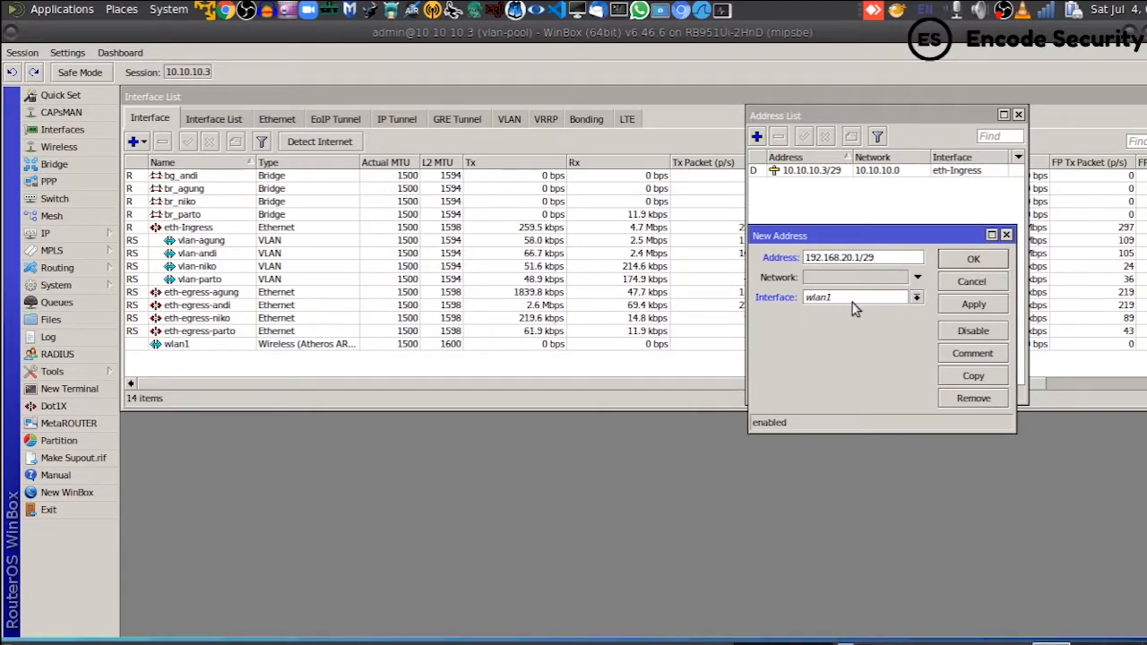
{"action": "left_click", "coordinate": [826, 306]}
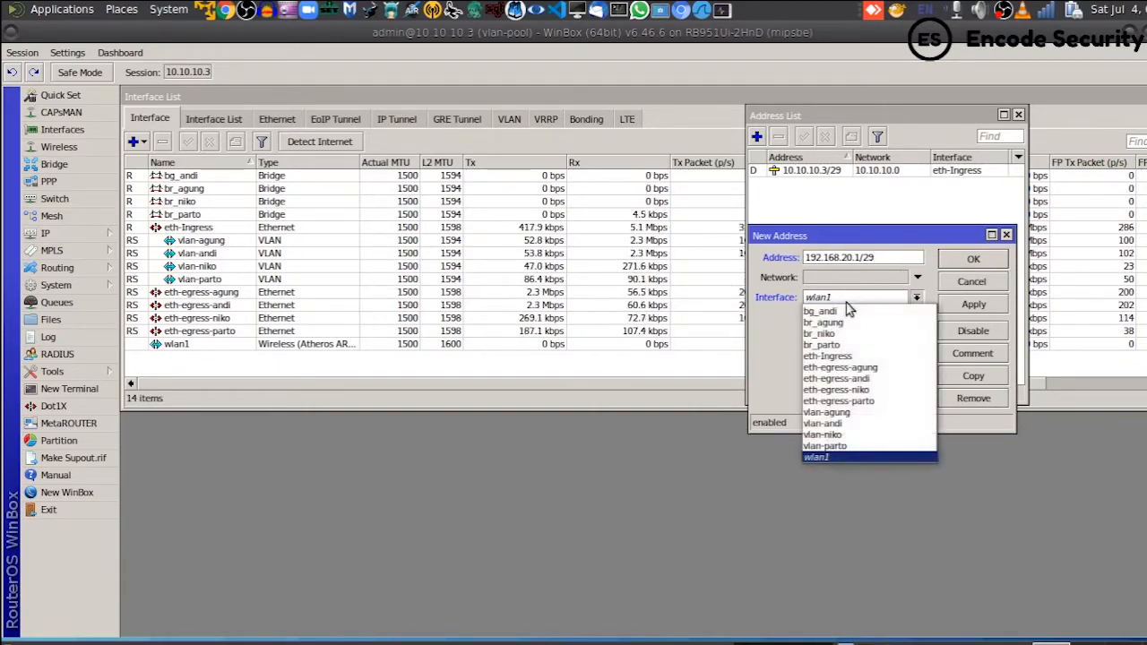
{"action": "left_click", "coordinate": [823, 458]}
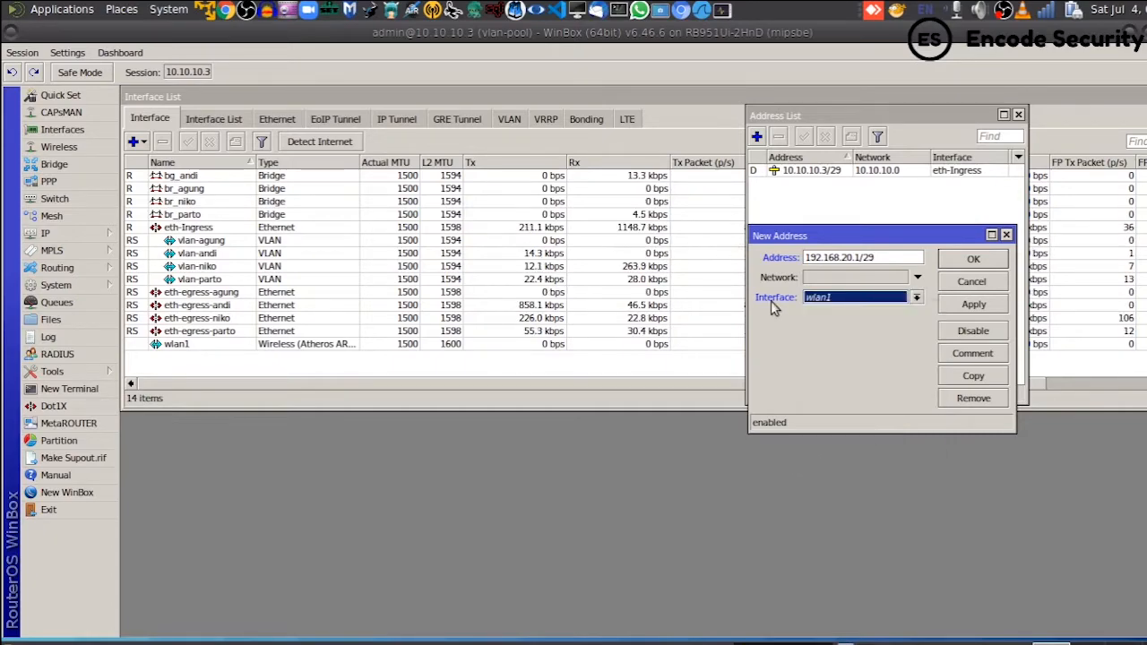
{"action": "left_click", "coordinate": [976, 306]}
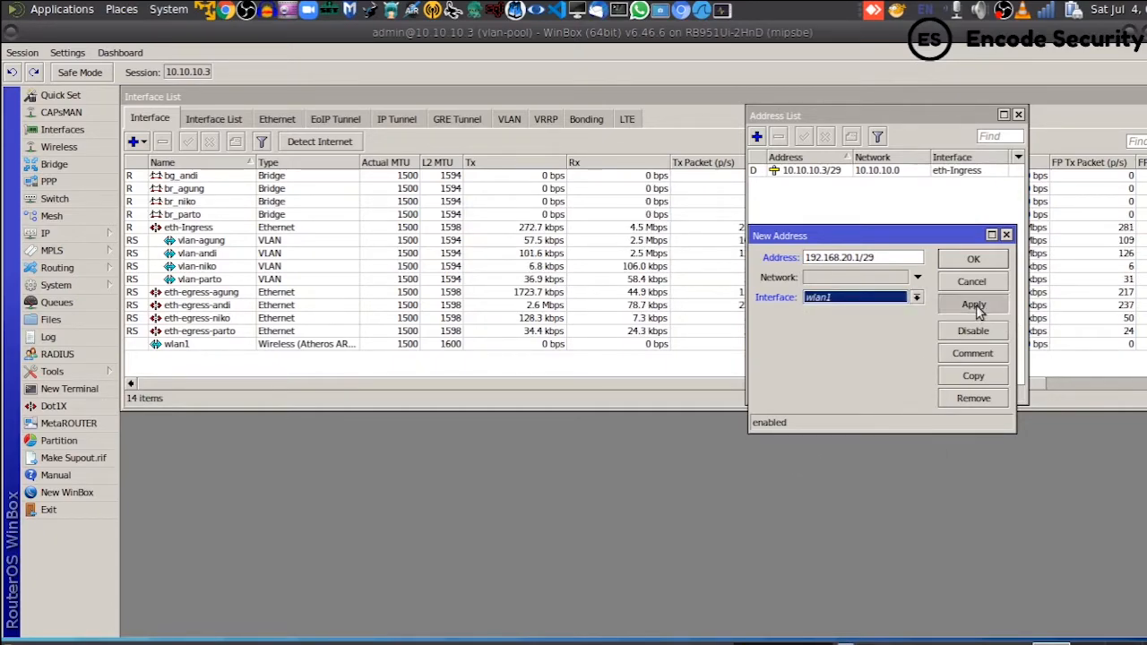
{"action": "left_click", "coordinate": [974, 260]}
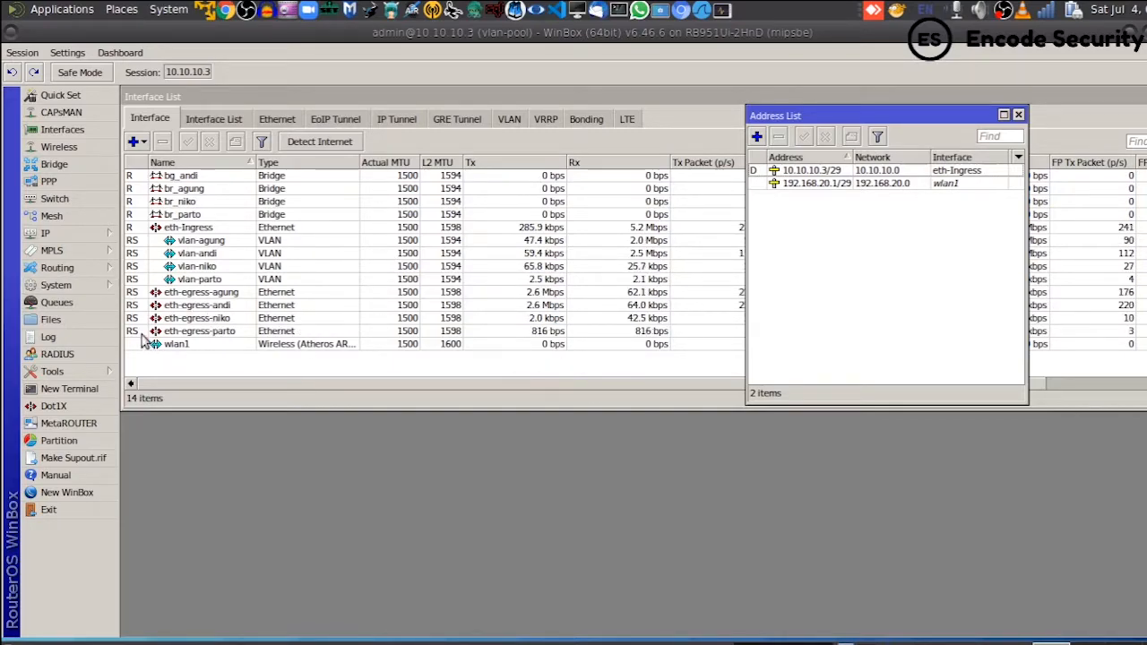
- Start DHCP Setup on wlan1 and accept 192.168.20.0/29 as the address space
{"action": "left_click", "coordinate": [84, 235]}
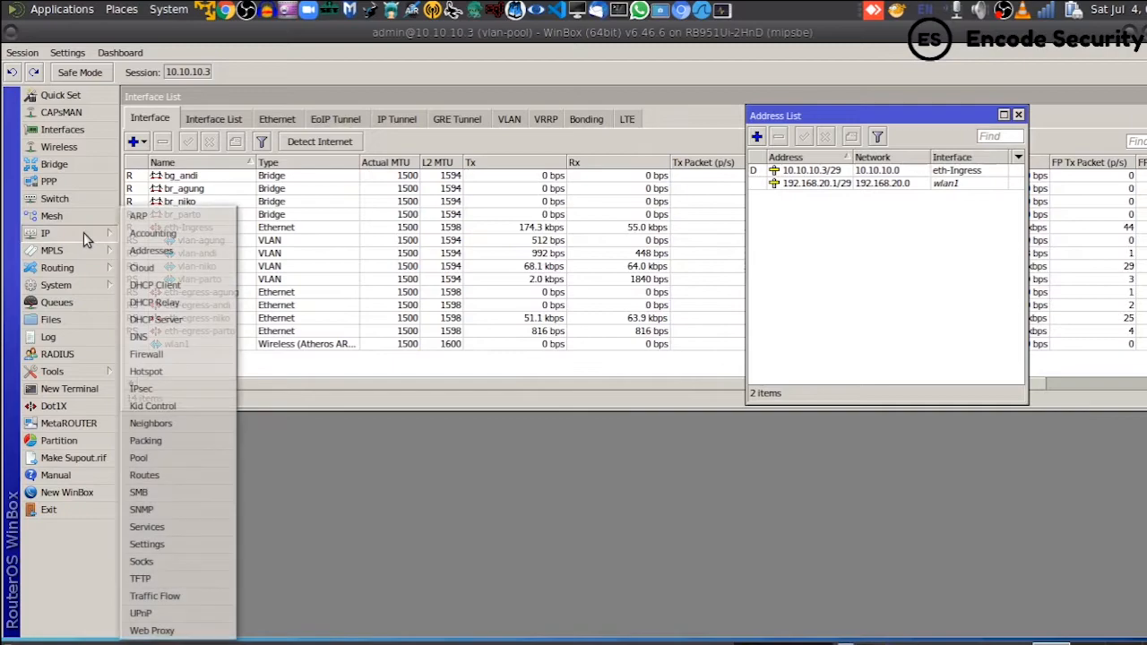
{"action": "left_click", "coordinate": [201, 323]}
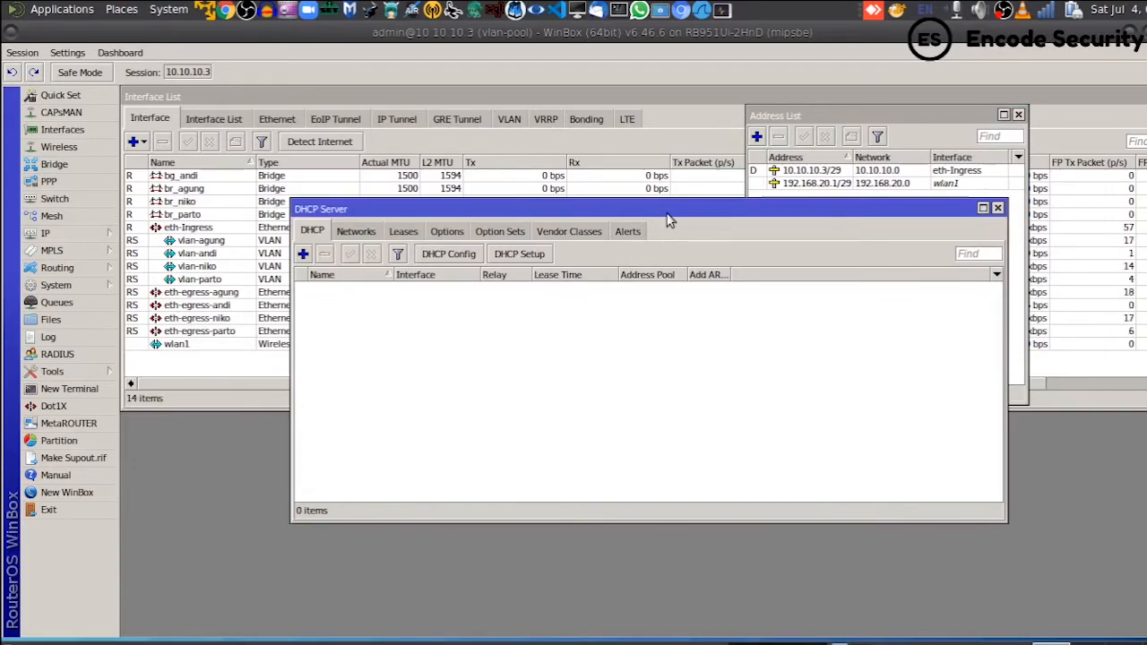
{"action": "left_click_drag", "start_coordinate": [668, 219], "coordinate": [834, 294]}
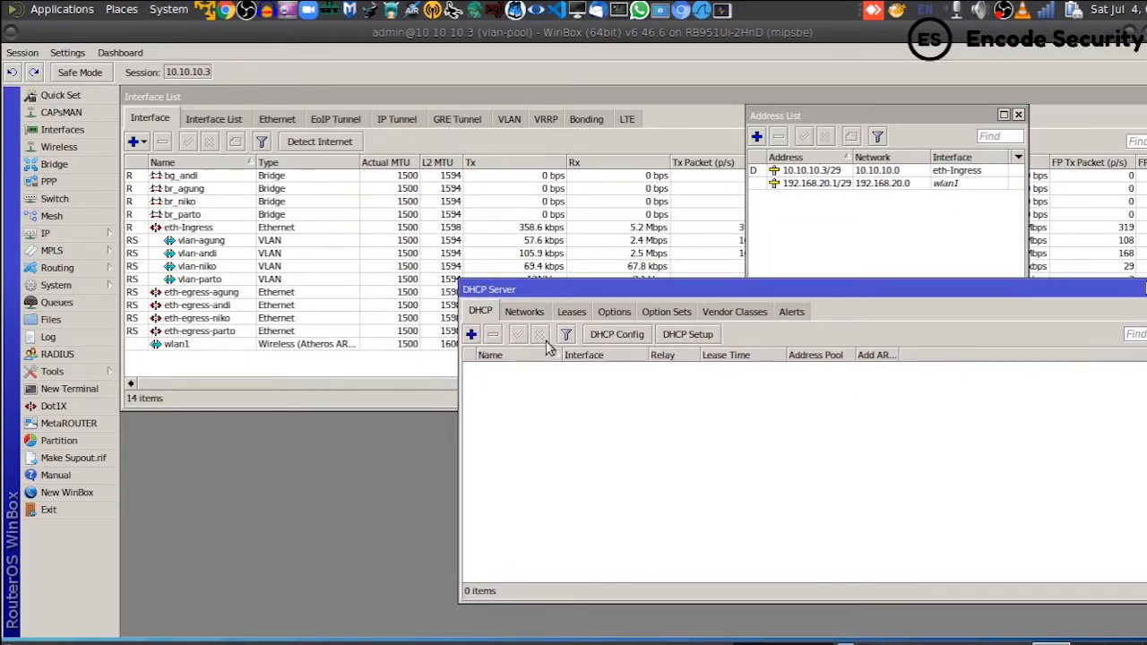
{"action": "left_click", "coordinate": [687, 335]}
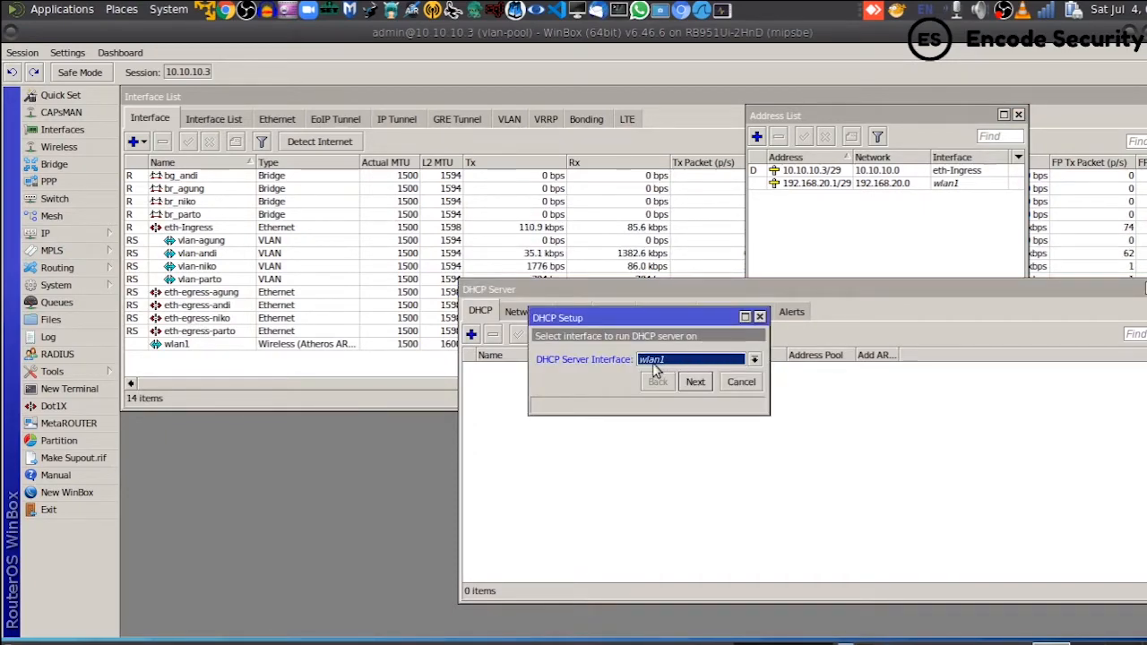
{"action": "left_click", "coordinate": [695, 383]}
{"action": "left_click", "coordinate": [697, 382]}
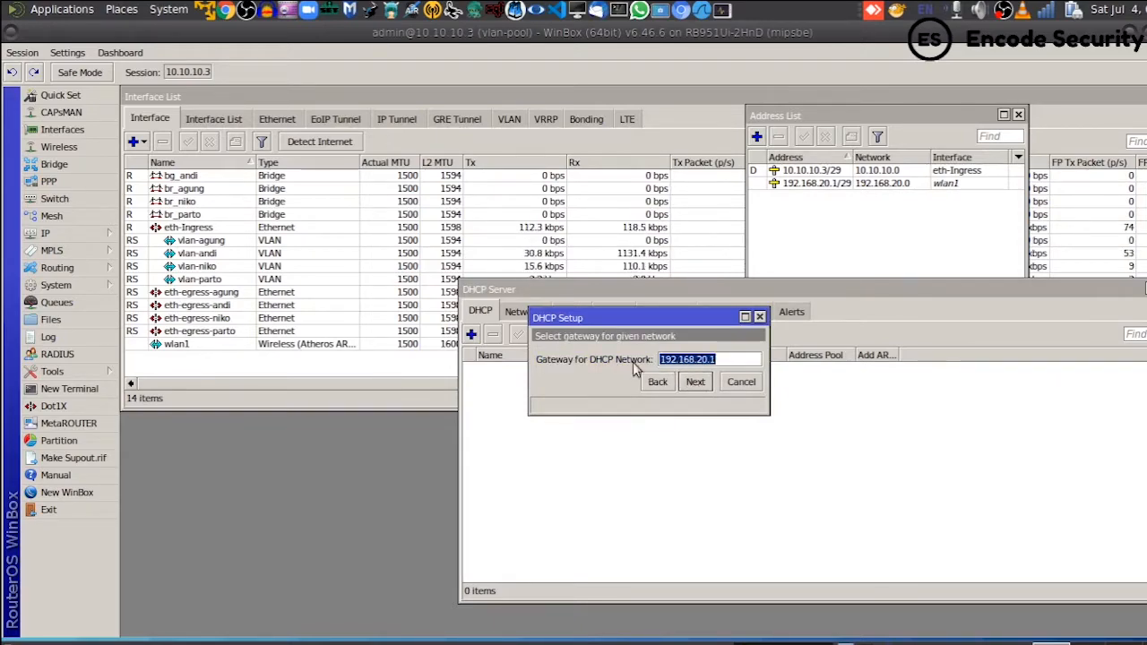
- Accept gateway 192.168.20.1, the address pool, DNS servers and 00:10:00 lease time to finish setup
{"action": "left_click", "coordinate": [697, 382]}
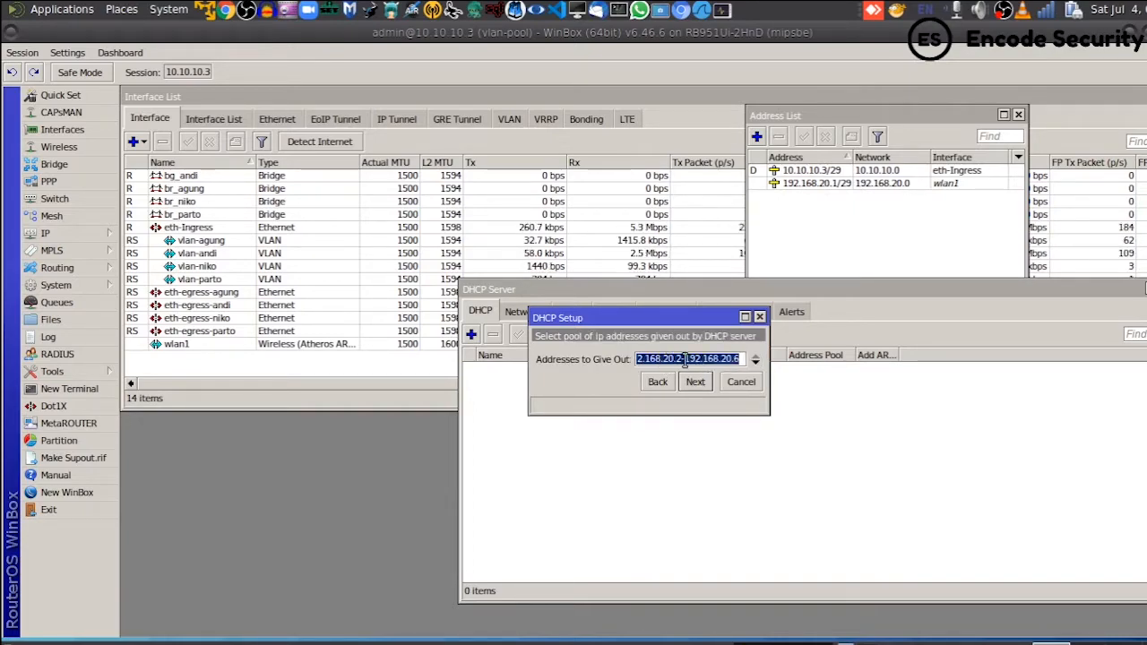
{"action": "left_click", "coordinate": [687, 360]}
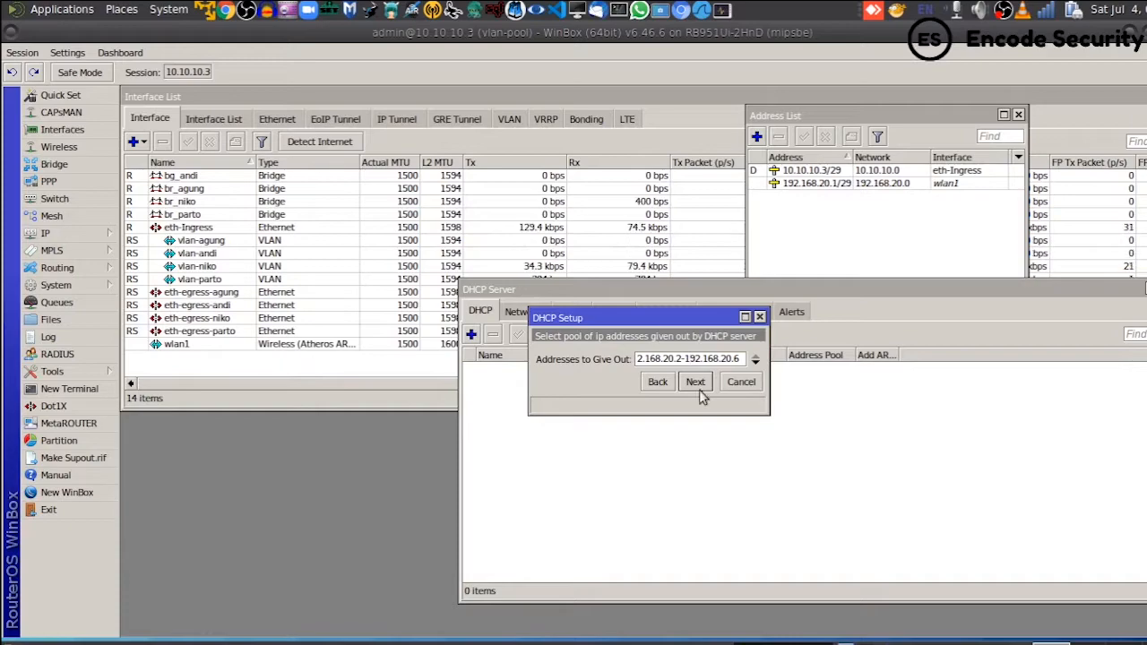
{"action": "left_click", "coordinate": [698, 384]}
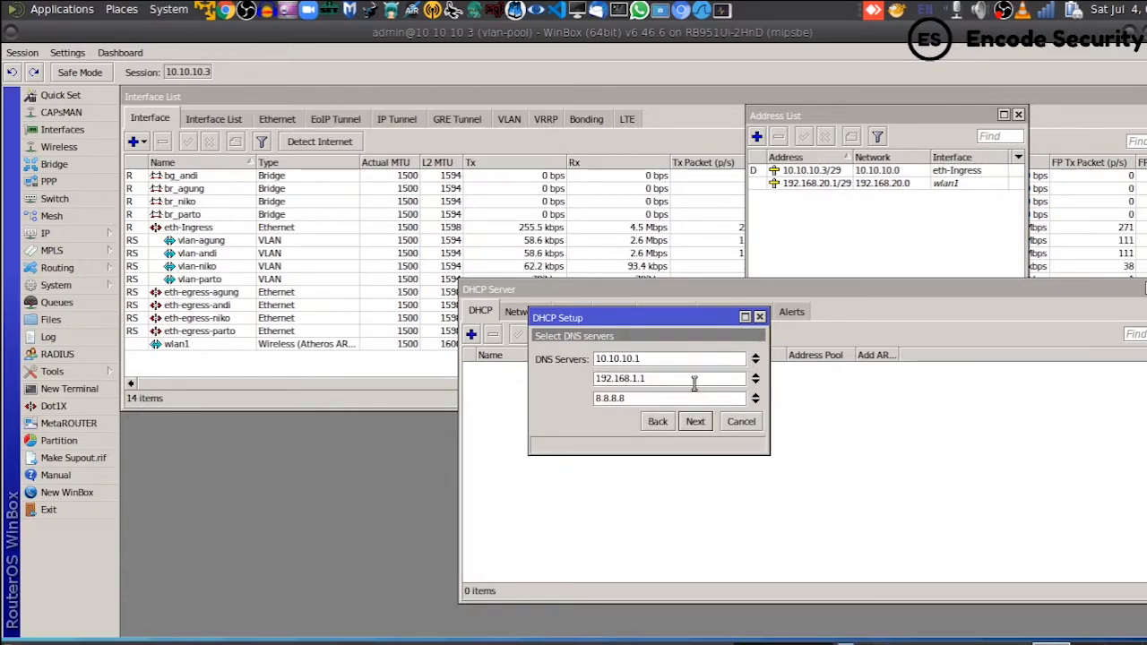
{"action": "left_click", "coordinate": [703, 424]}
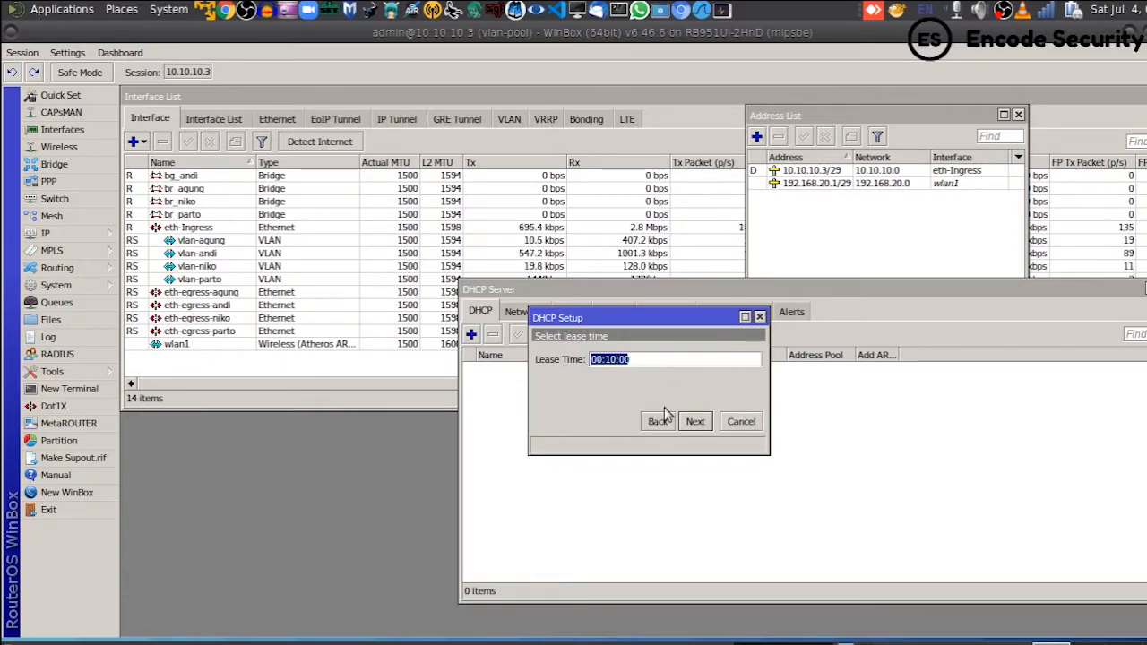
{"action": "left_click", "coordinate": [694, 425]}
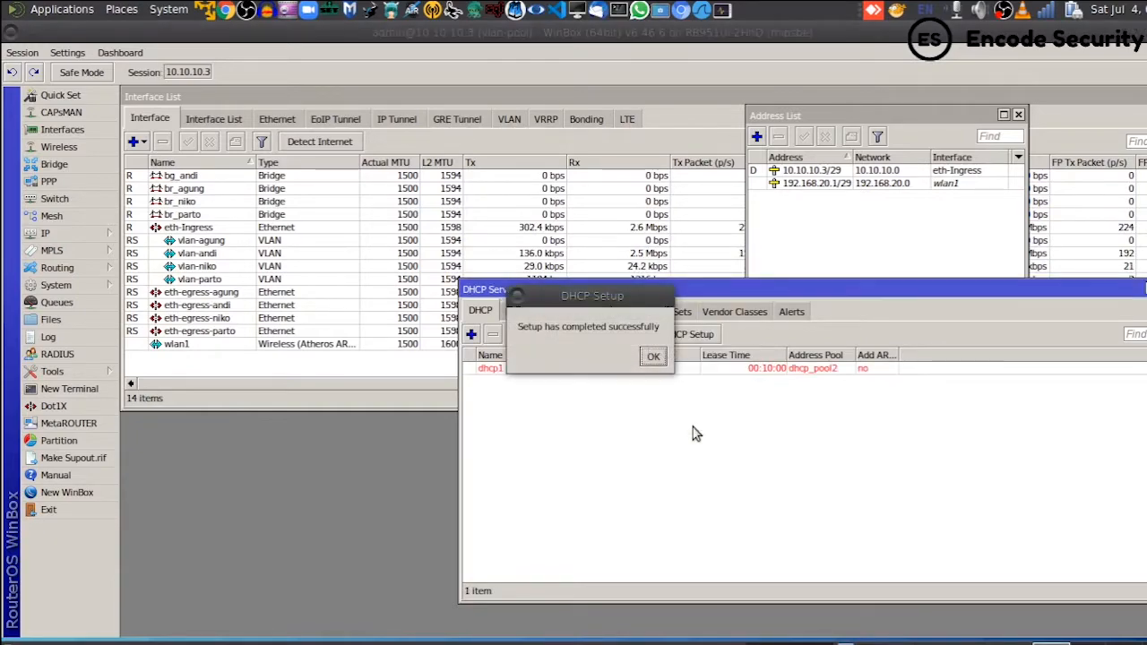
{"action": "left_click", "coordinate": [657, 359]}
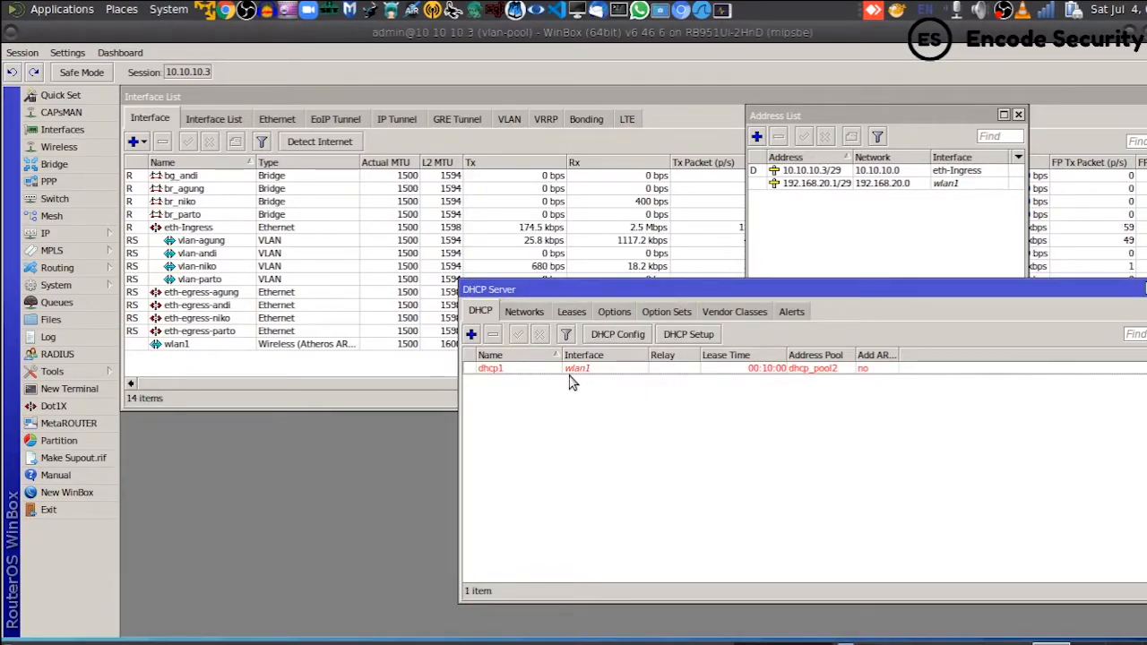
- Show dhcp1's empty Leases tab and place the ARP List window beside the DHCP Server window
{"action": "left_click", "coordinate": [525, 374]}
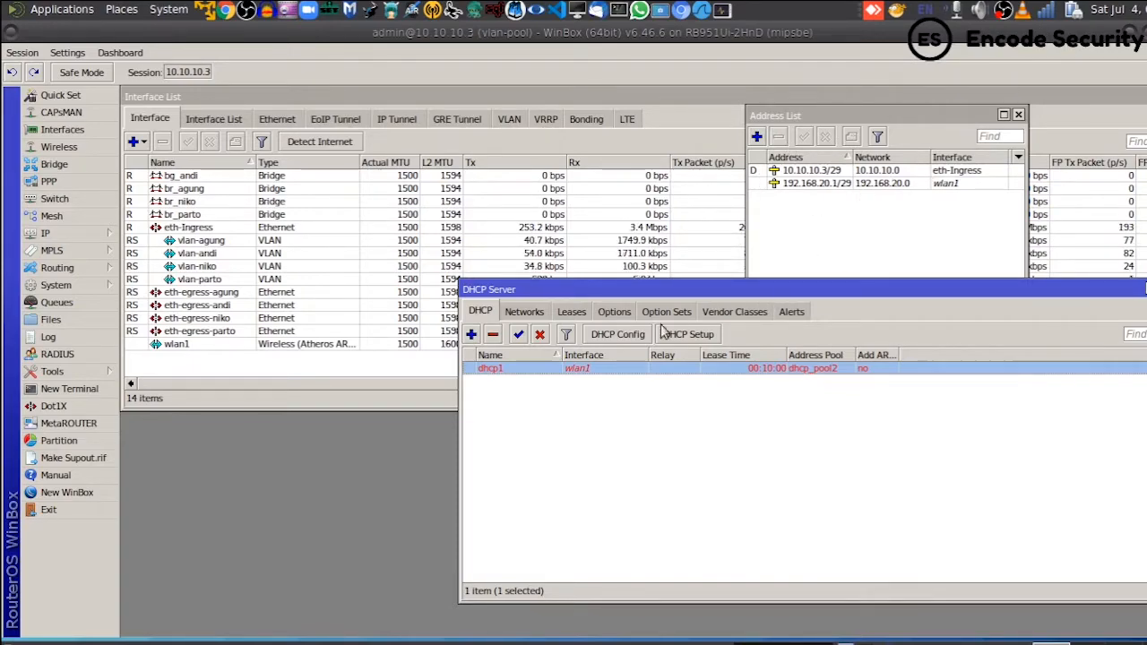
{"action": "left_click", "coordinate": [571, 312]}
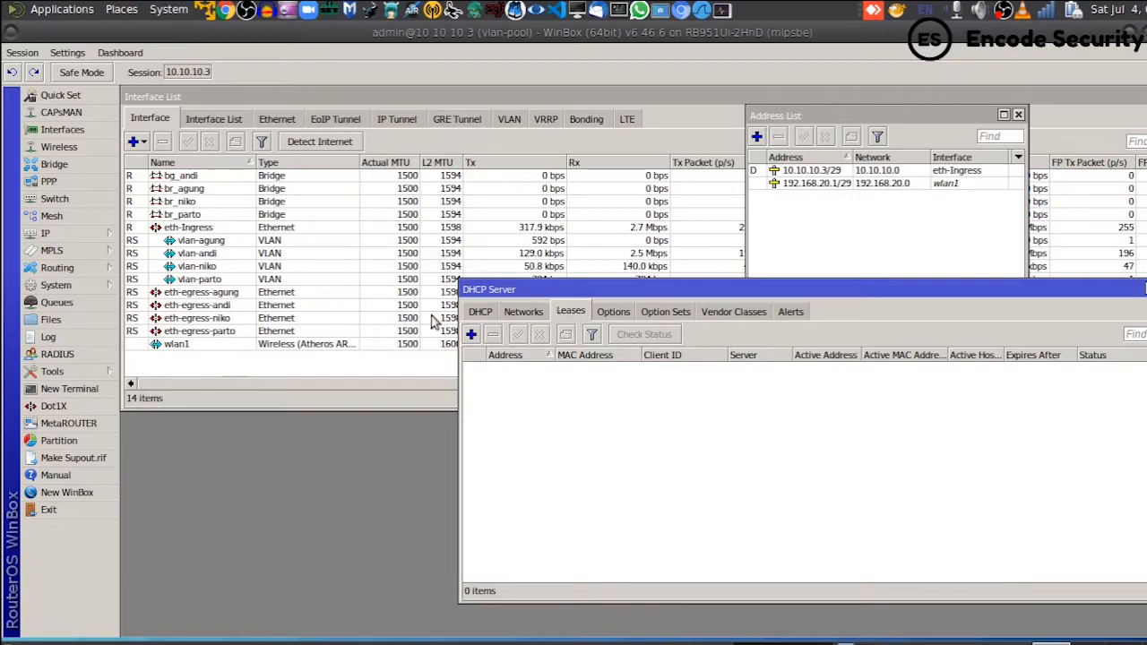
{"action": "left_click", "coordinate": [67, 235]}
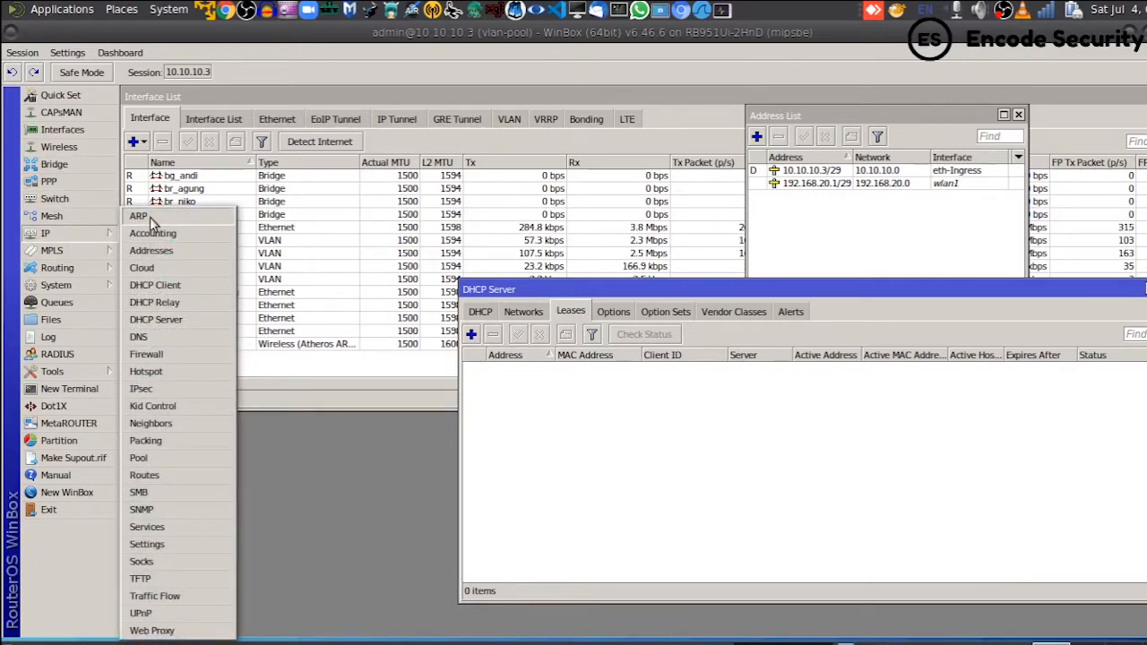
{"action": "left_click", "coordinate": [148, 217]}
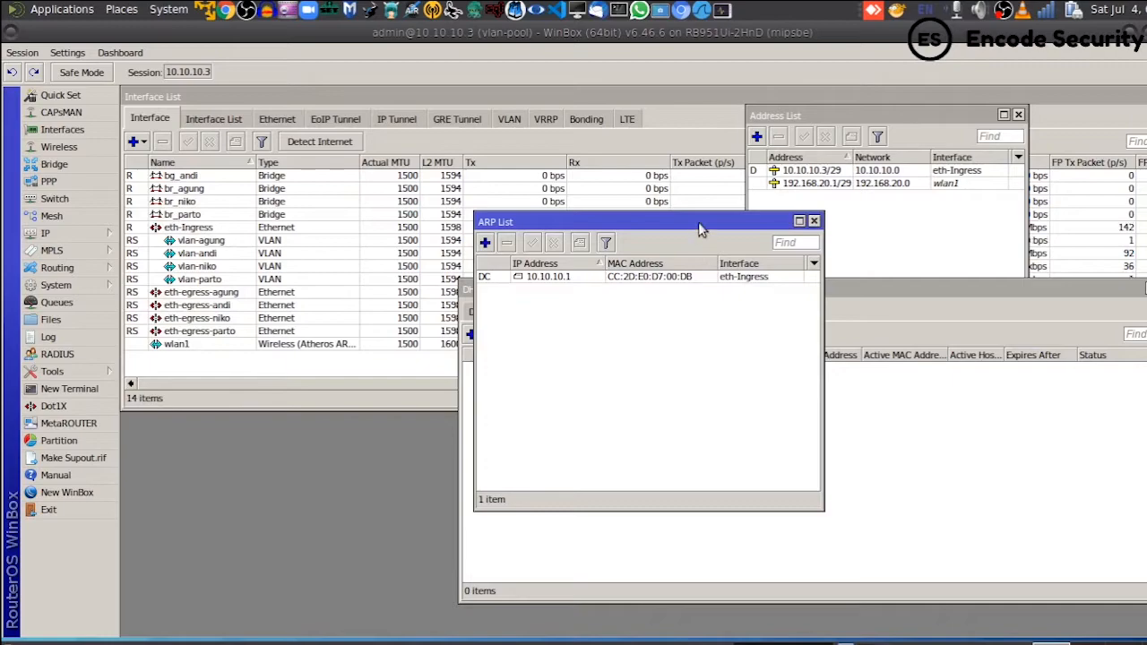
{"action": "left_click_drag", "start_coordinate": [699, 224], "coordinate": [1050, 293]}
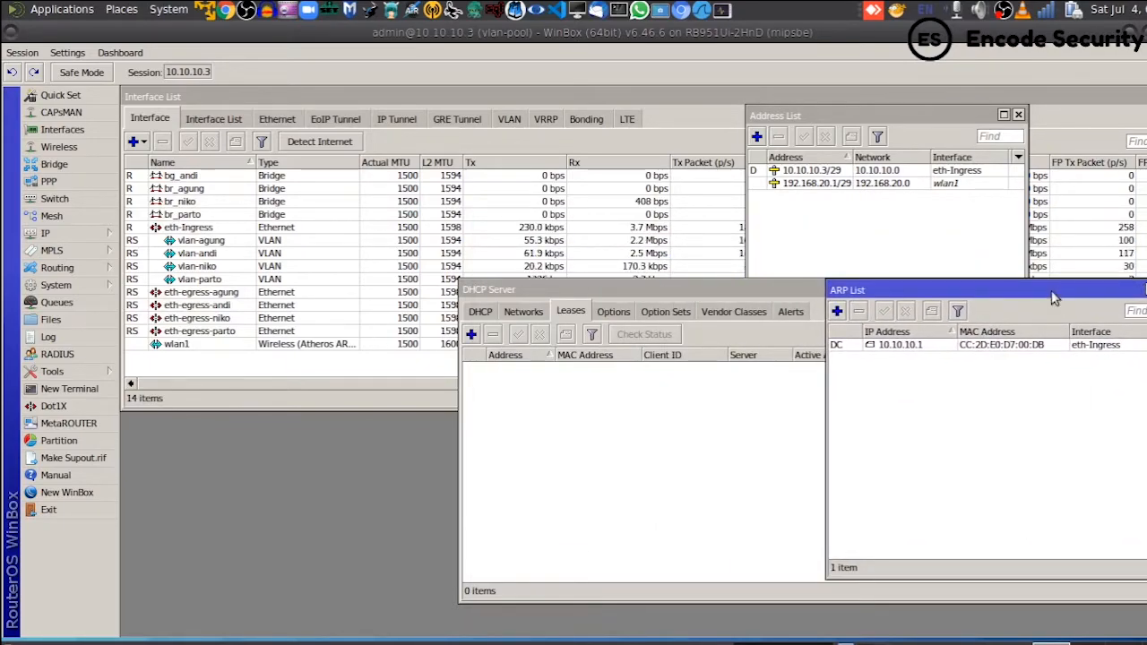
{"action": "left_click", "coordinate": [1047, 10]}
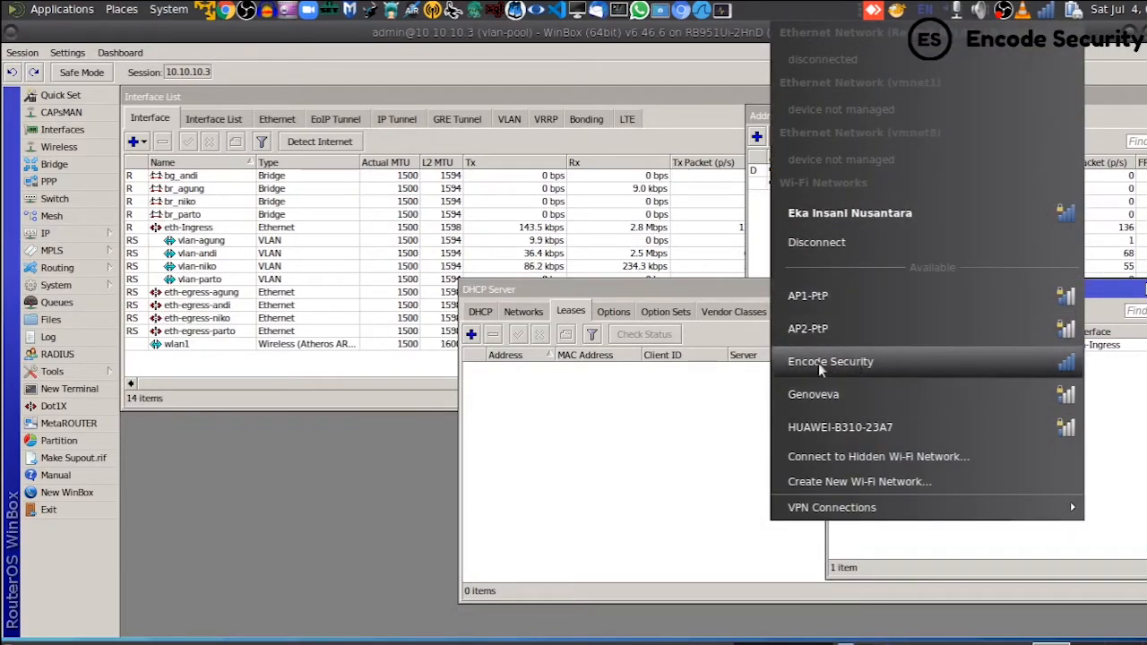
- Join the Encode Security Wi-Fi from the tray menu and confirm the laptop is connected
{"action": "left_click", "coordinate": [875, 365]}
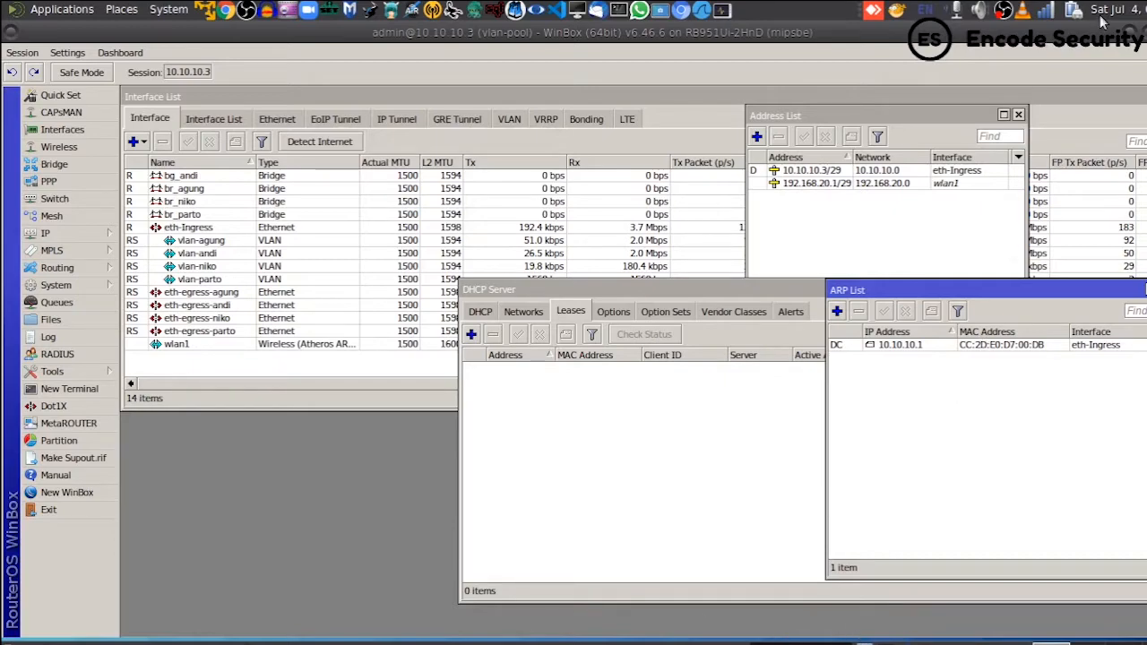
{"action": "left_click", "coordinate": [1047, 15]}
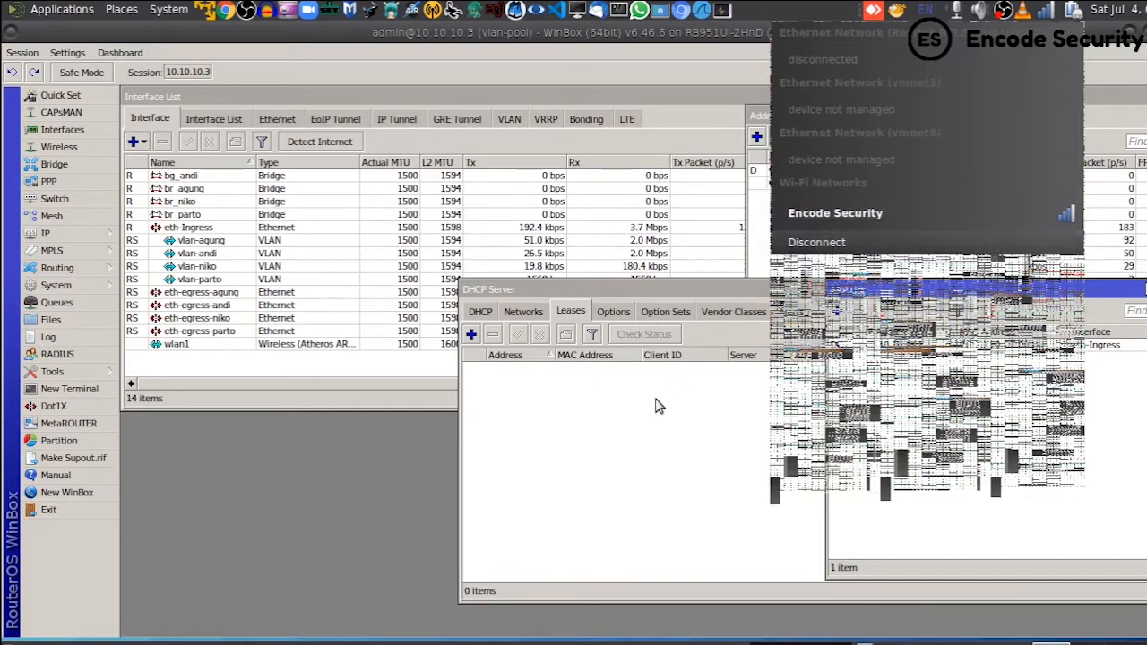
{"action": "left_click", "coordinate": [623, 446]}
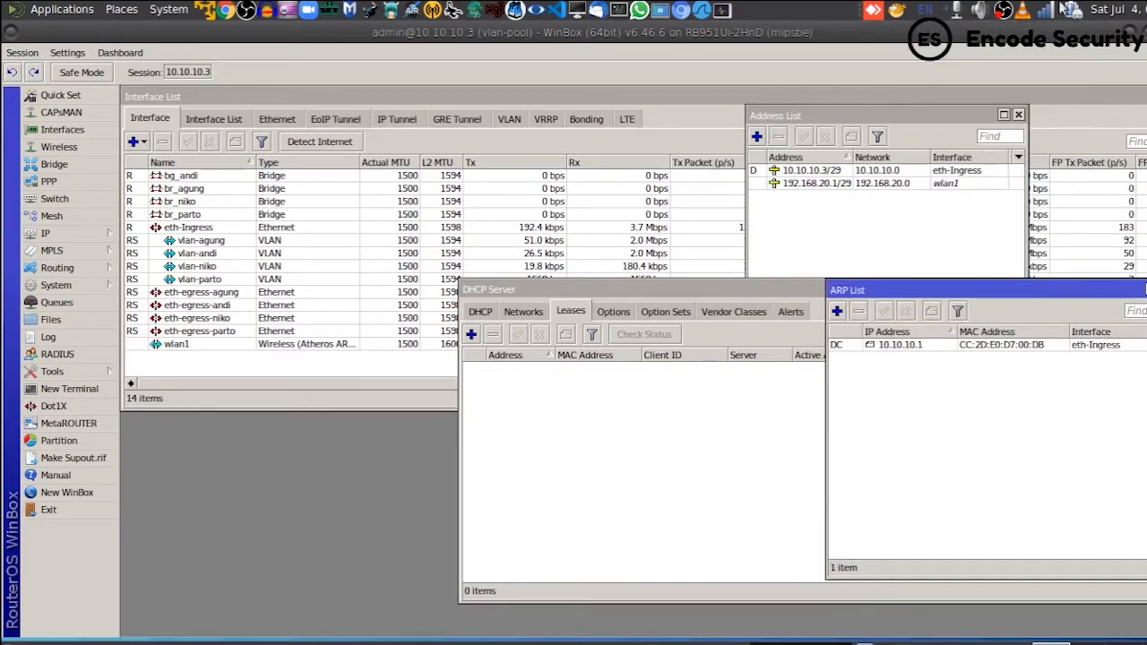
{"action": "left_click", "coordinate": [1048, 11]}
{"action": "left_click", "coordinate": [651, 412]}
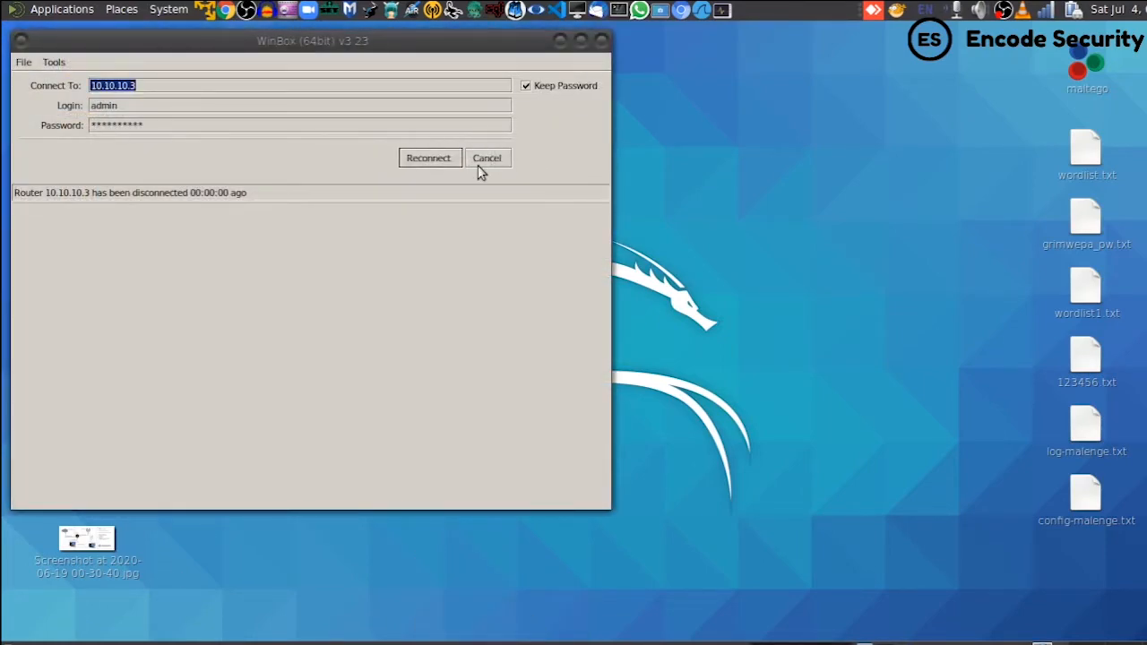
- Reconnect WinBox to the router at 10.10.10.3 after the disconnect
{"action": "left_click", "coordinate": [484, 161]}
{"action": "left_click", "coordinate": [97, 219]}
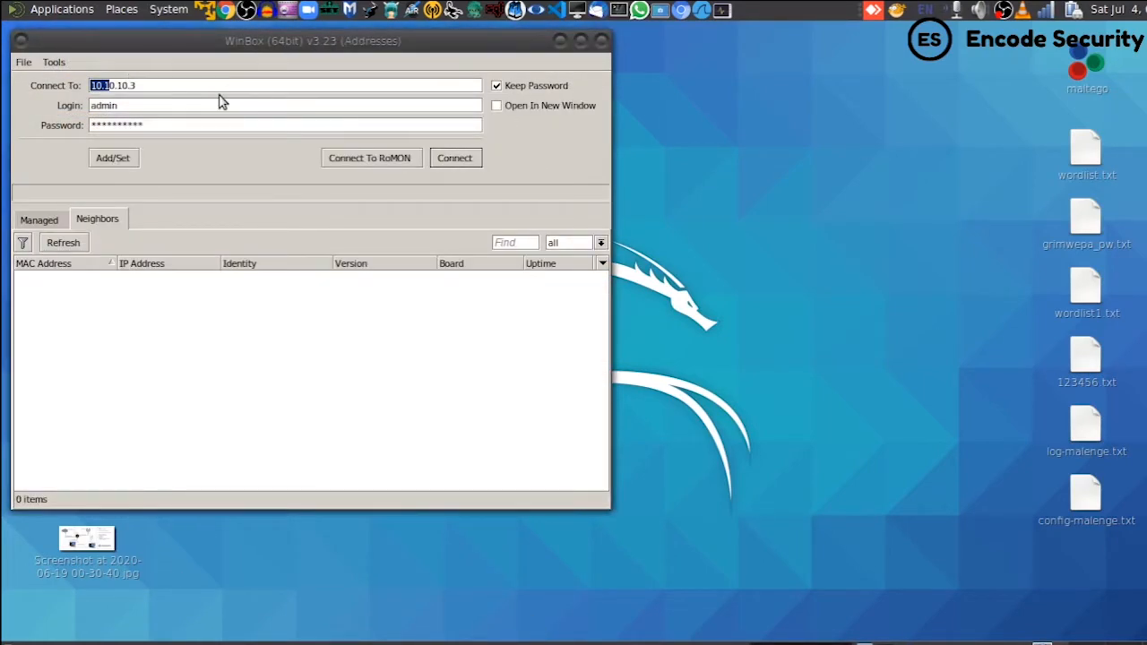
{"action": "left_click", "coordinate": [454, 159]}
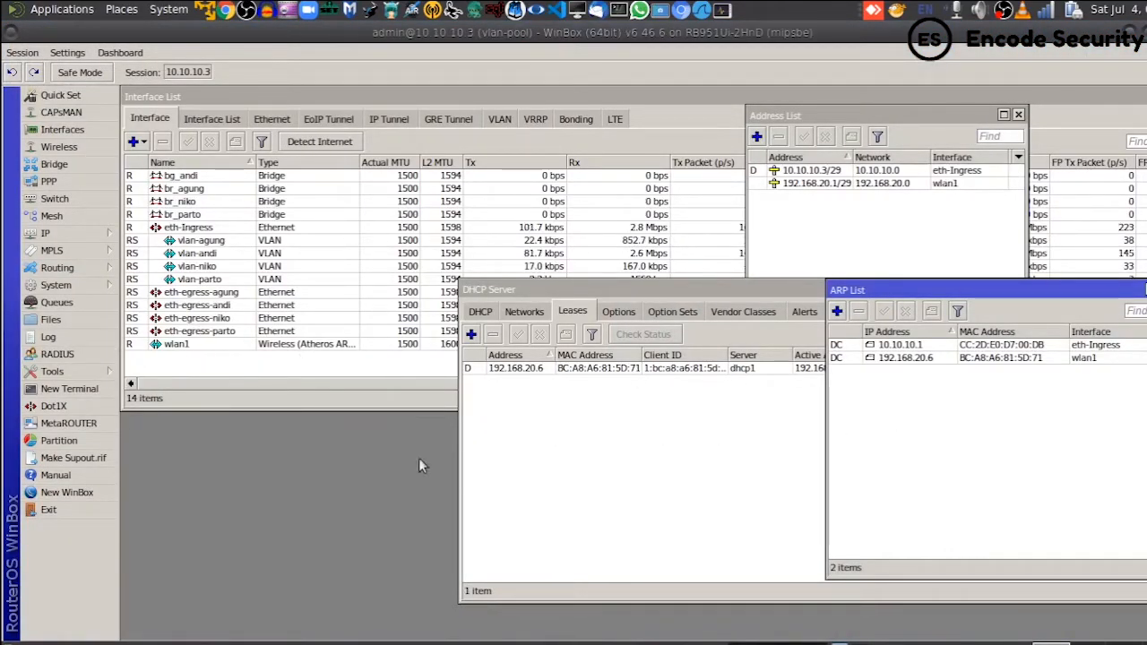
- Review the 192.168.20.6 lease, address and ARP entries on wlan1, then close the ARP List
{"action": "left_click", "coordinate": [914, 360]}
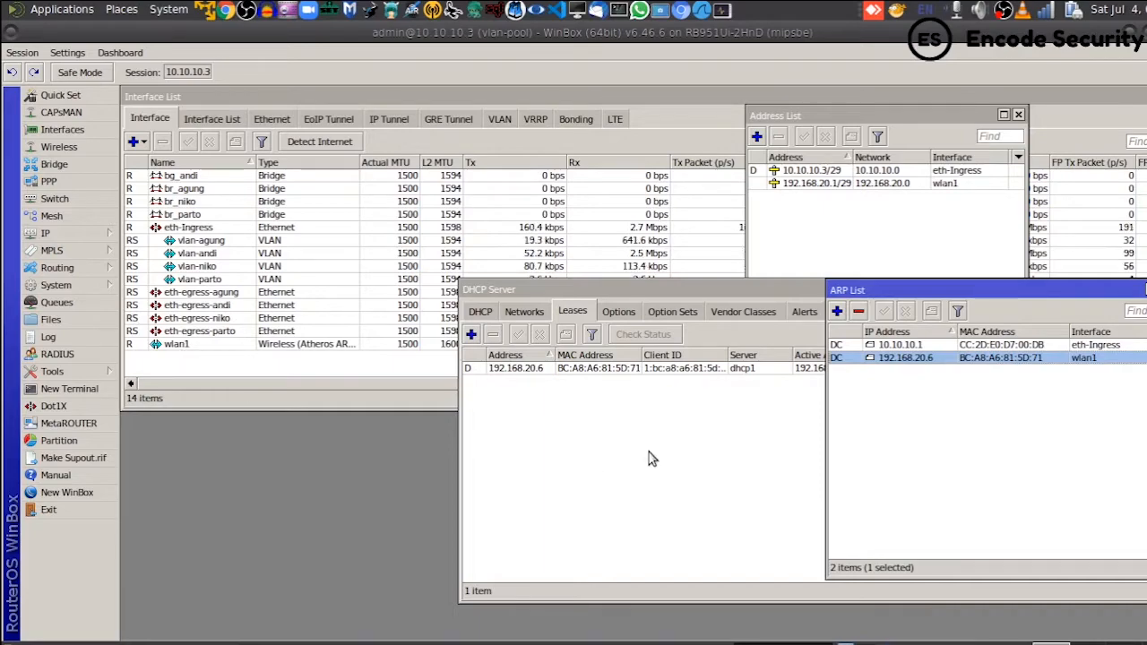
{"action": "left_click", "coordinate": [590, 401]}
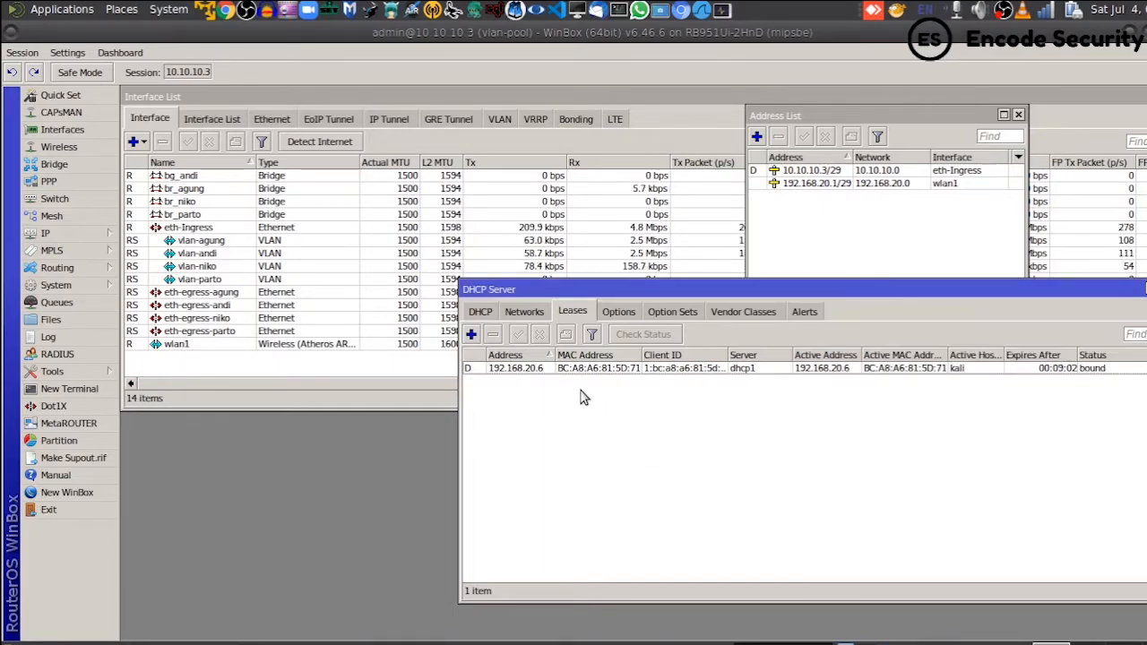
{"action": "left_click", "coordinate": [529, 374]}
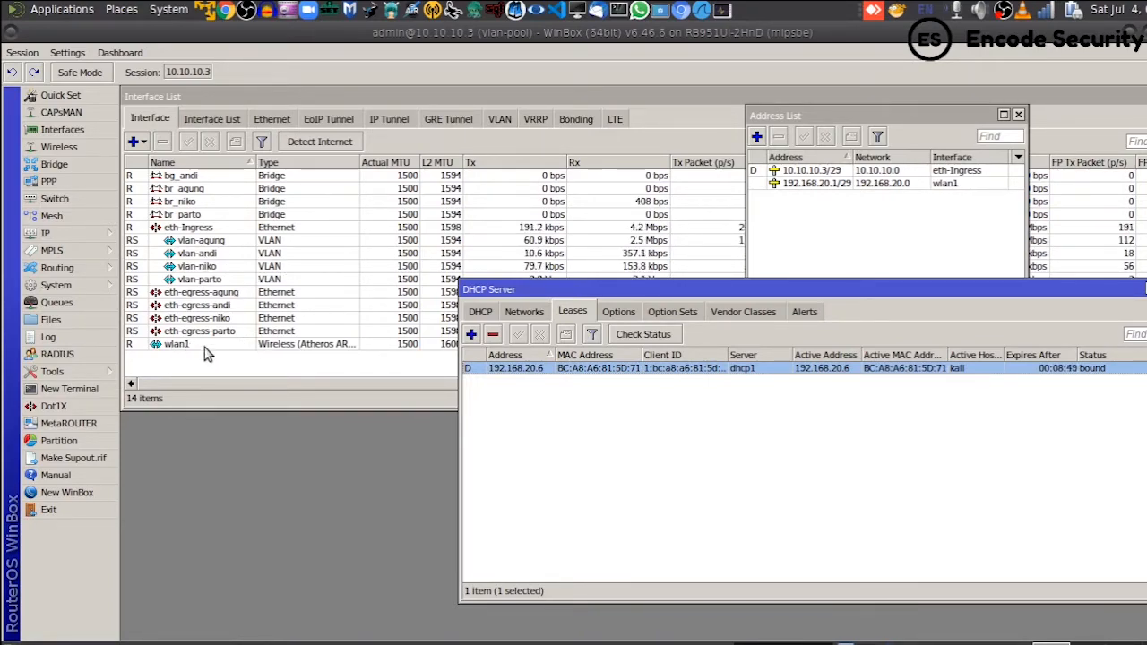
{"action": "left_click", "coordinate": [817, 218]}
{"action": "left_click_drag", "start_coordinate": [853, 157], "coordinate": [857, 157]}
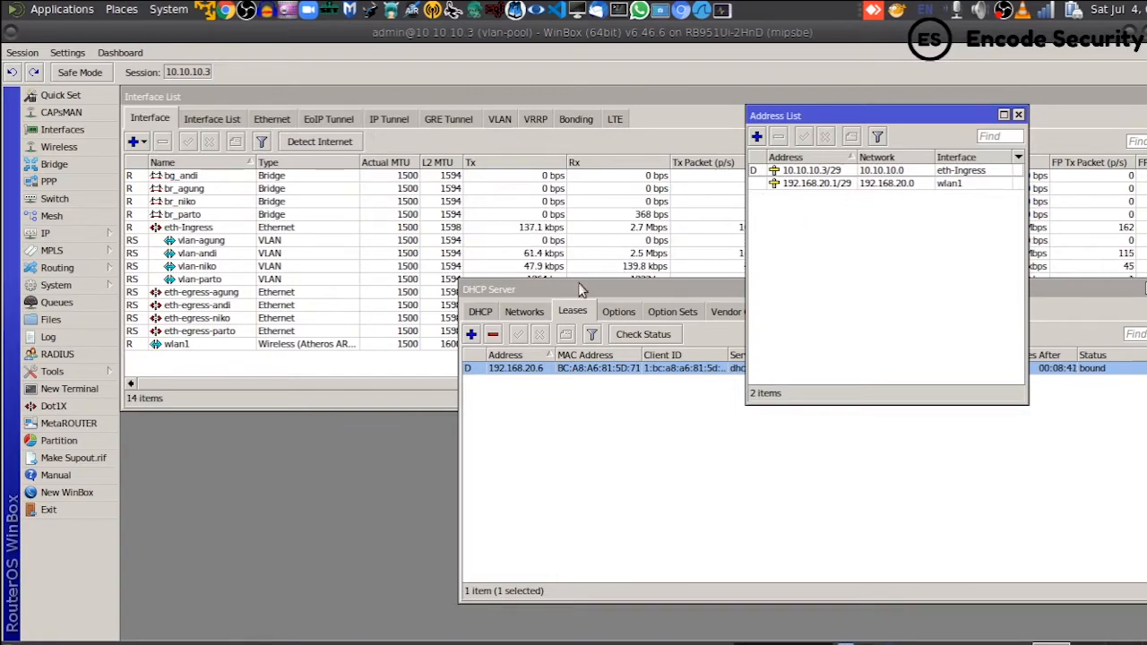
{"action": "left_click", "coordinate": [481, 311]}
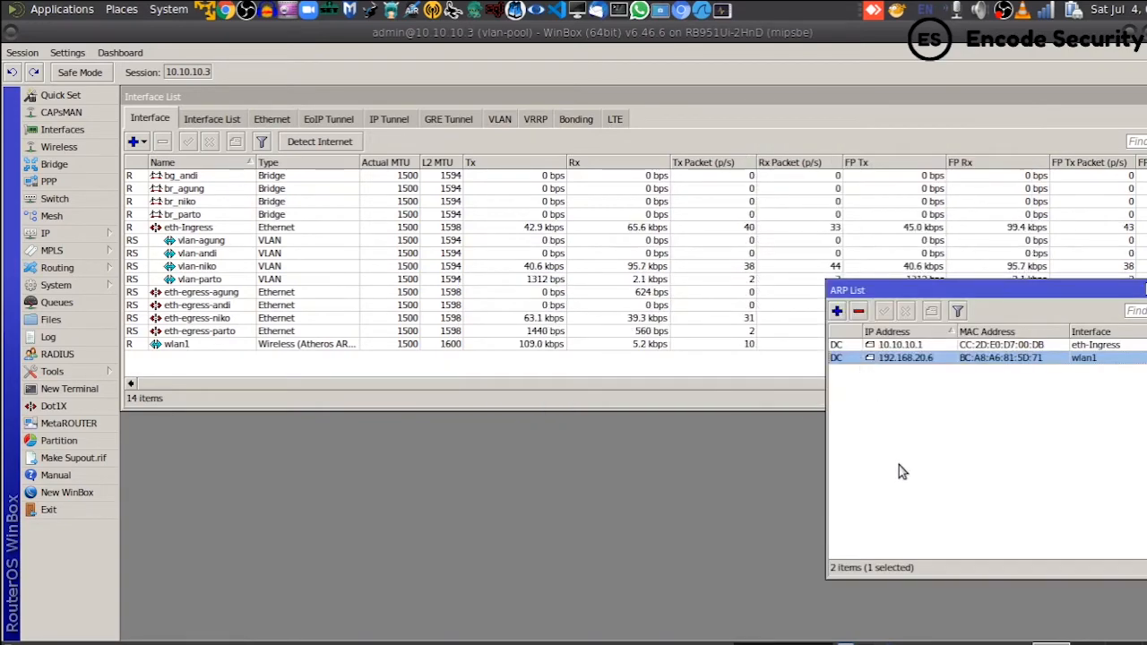
{"action": "left_click", "coordinate": [899, 465]}
{"action": "key", "text": "Escape"}
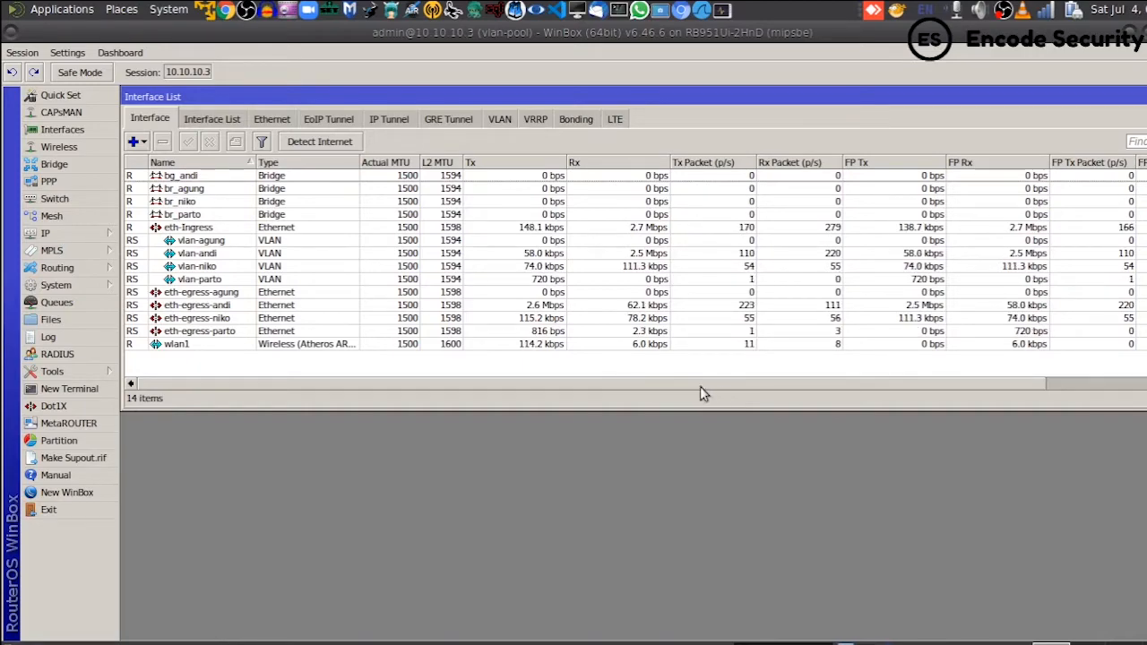
{"action": "left_click", "coordinate": [1046, 11]}
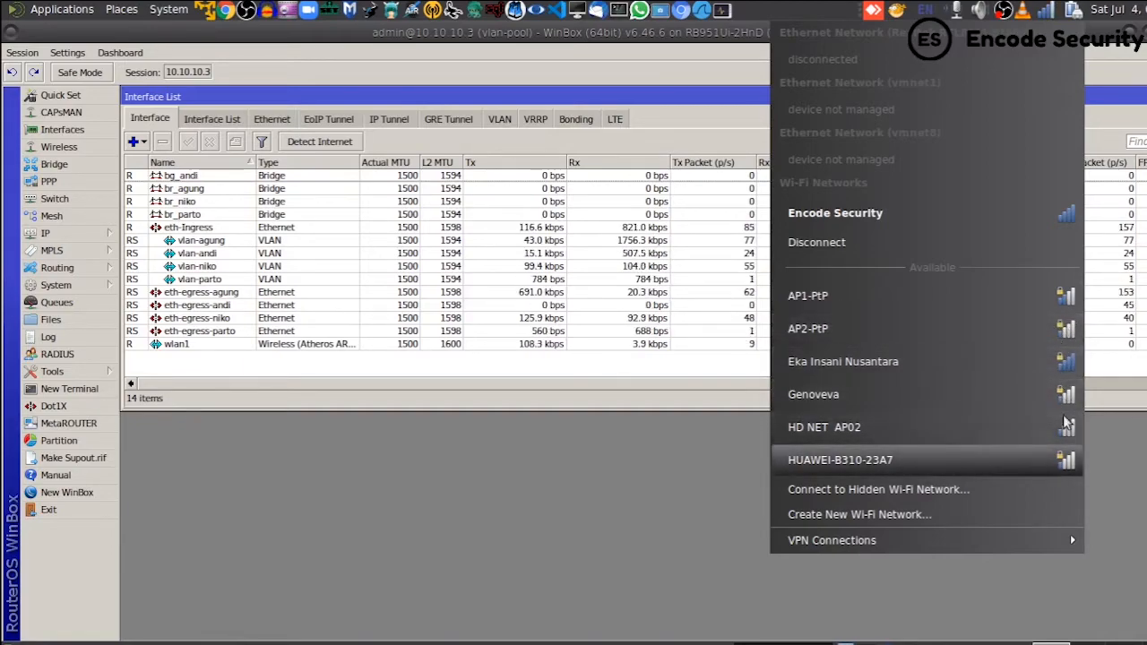
{"action": "left_click", "coordinate": [652, 398]}
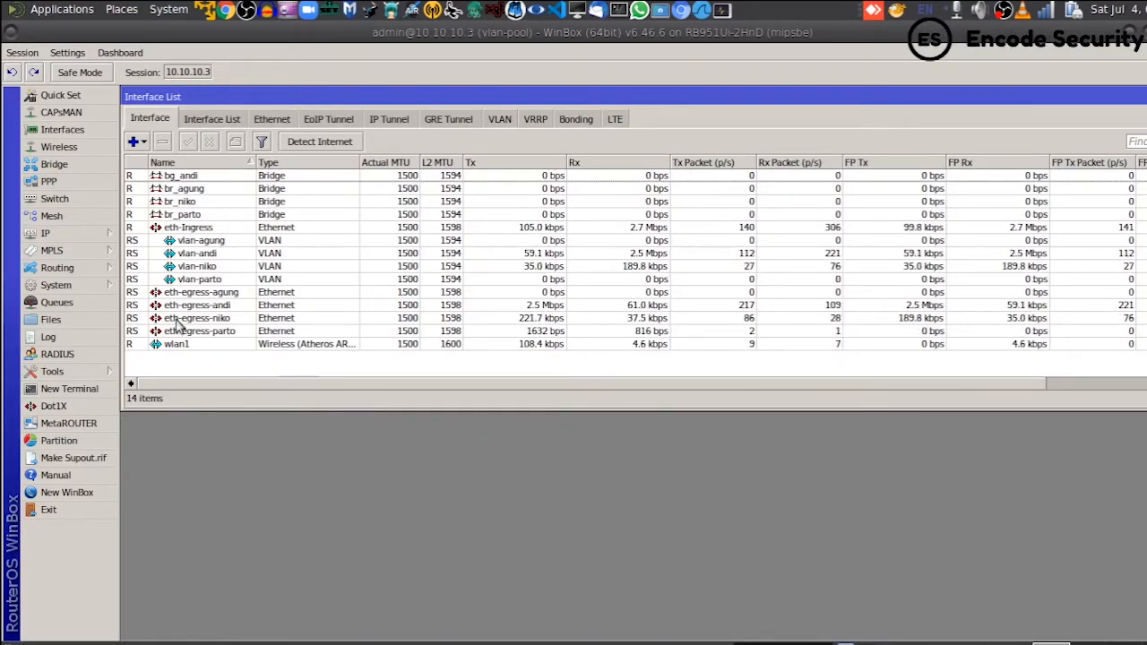
- Add a new wireless security profile named passwordku
{"action": "left_click", "coordinate": [88, 149]}
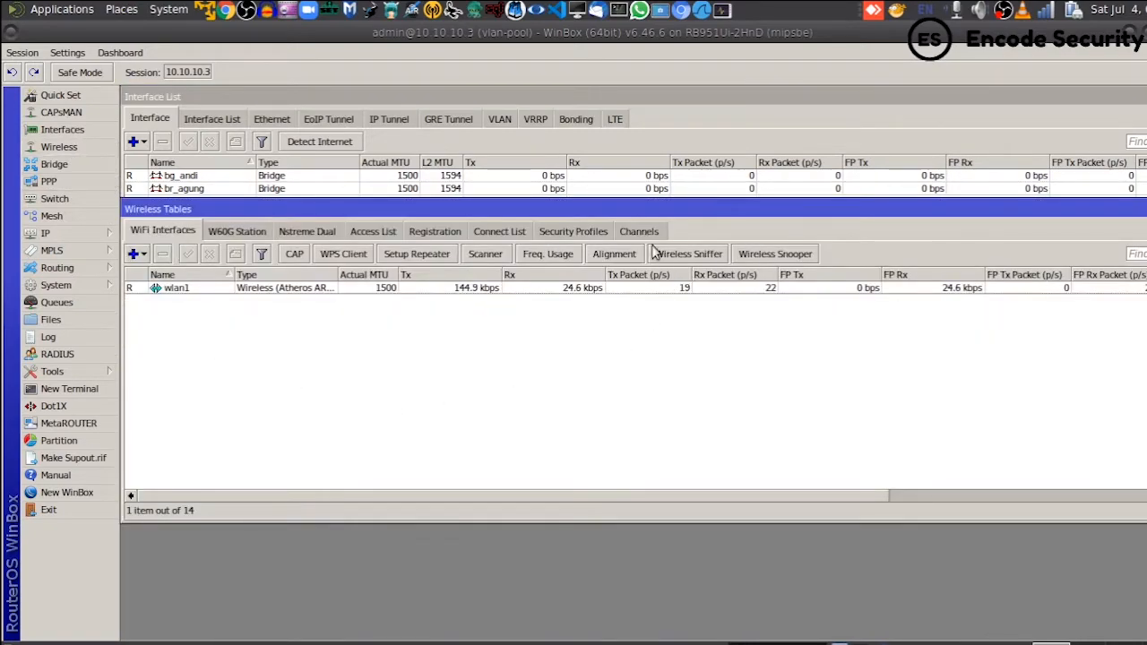
{"action": "left_click", "coordinate": [559, 232]}
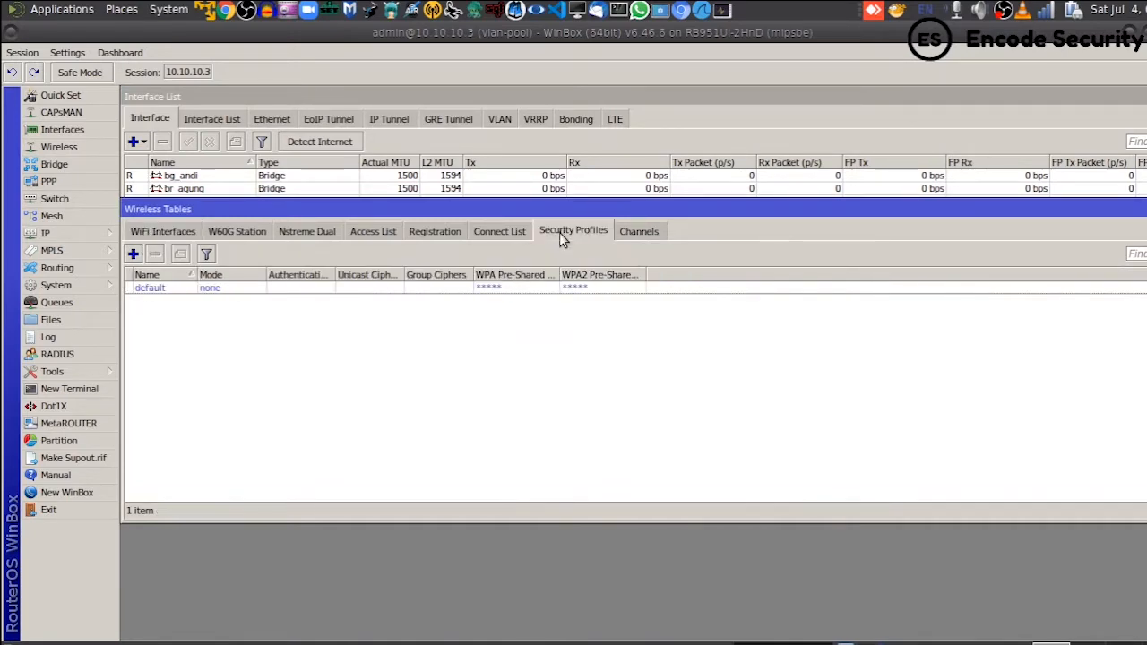
{"action": "left_click", "coordinate": [132, 254]}
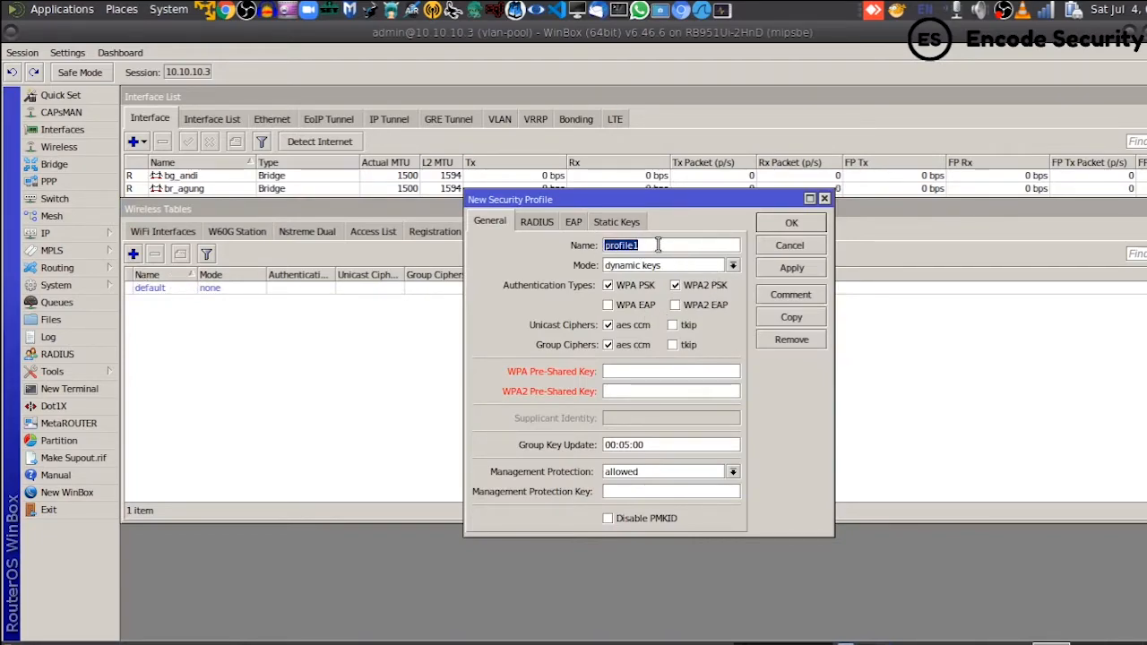
{"action": "type", "text": "passwordku"}
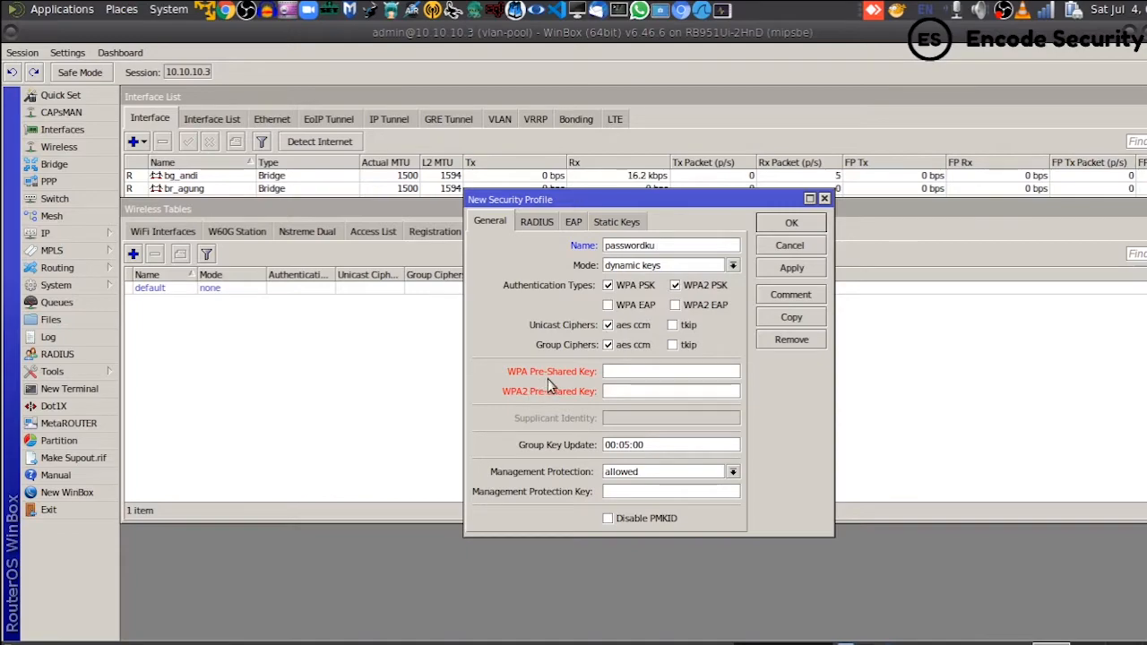
- Enter the WPA and WPA2 pre-shared keys, then save and close the passwordku profile
{"action": "left_click", "coordinate": [645, 373]}
{"action": "type", "text": "********"}
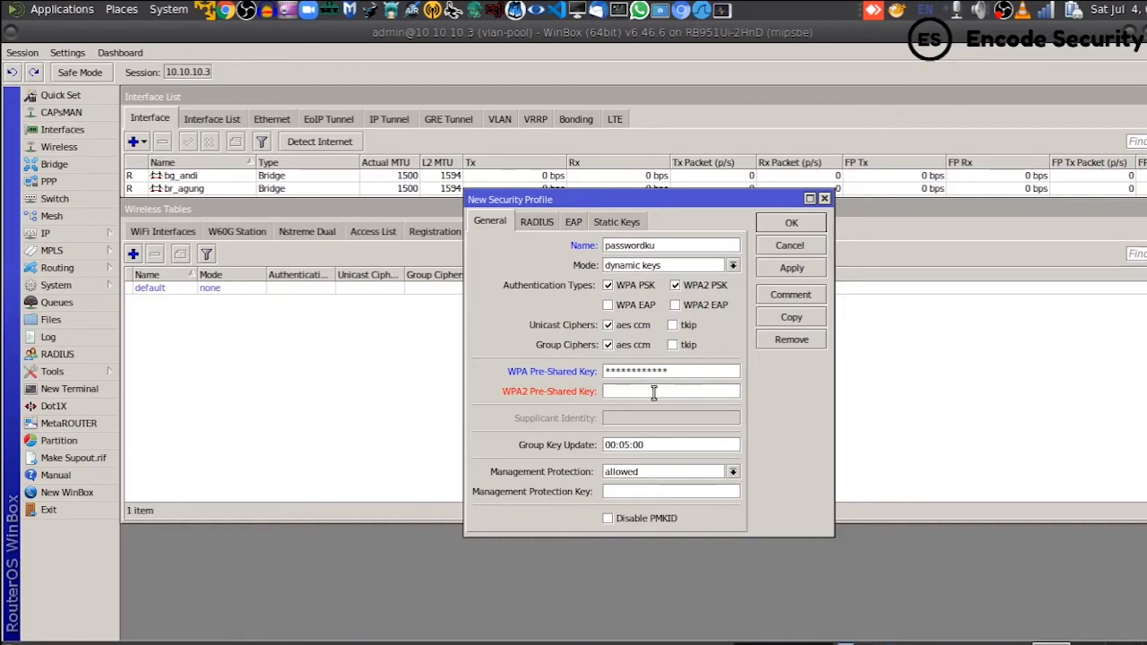
{"action": "type", "text": "********"}
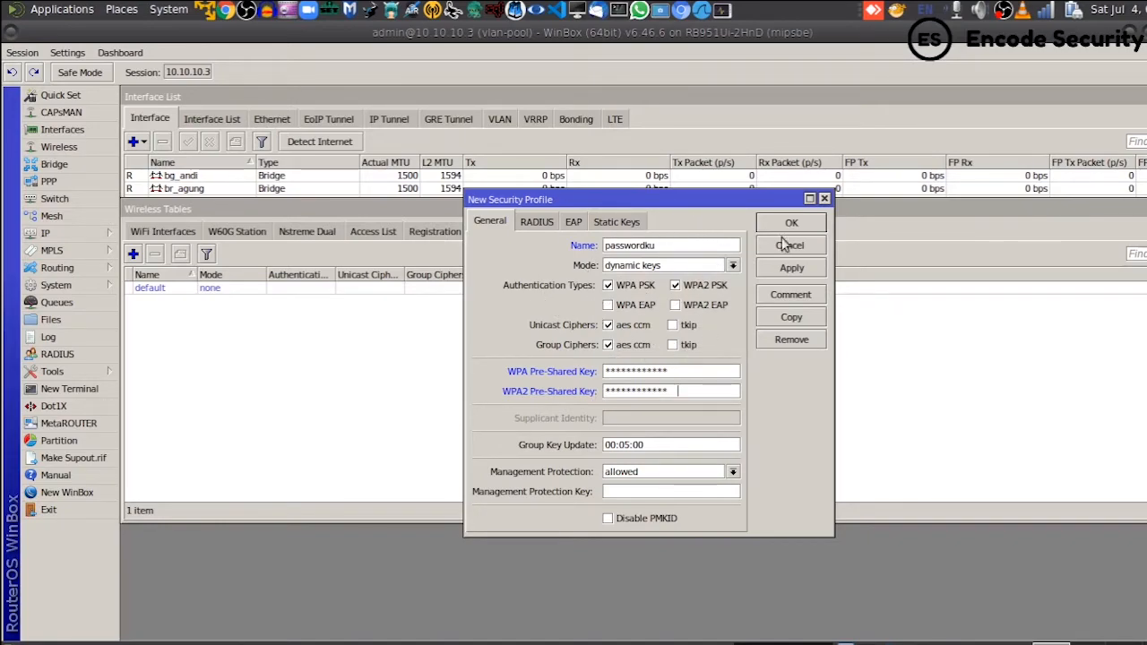
{"action": "left_click", "coordinate": [800, 269]}
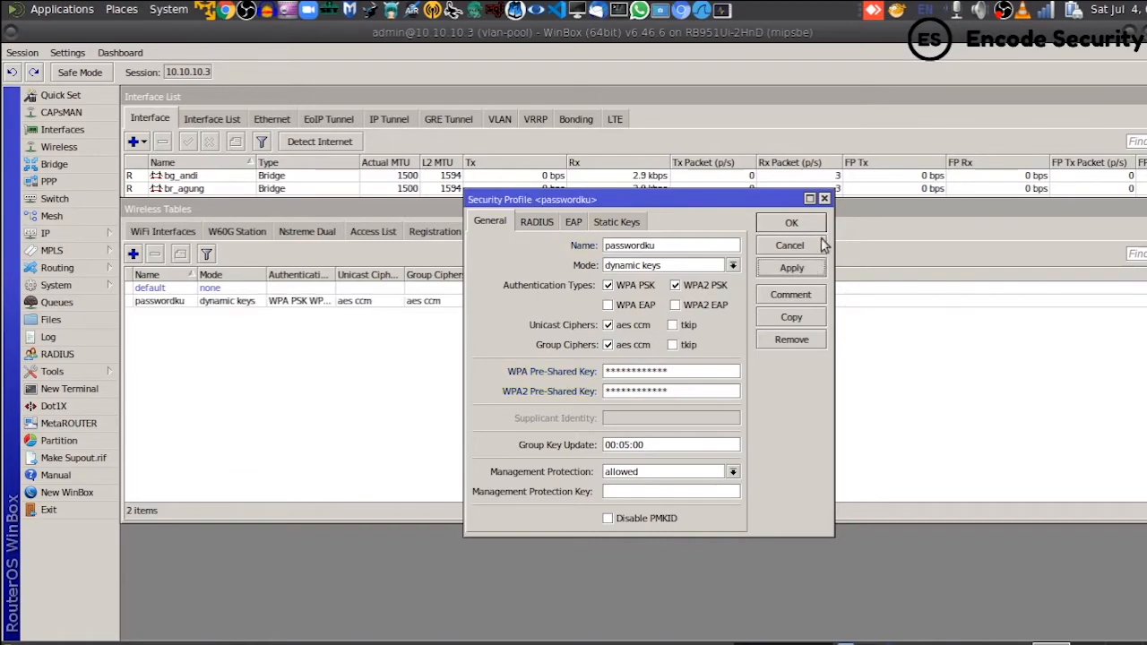
{"action": "left_click", "coordinate": [792, 225]}
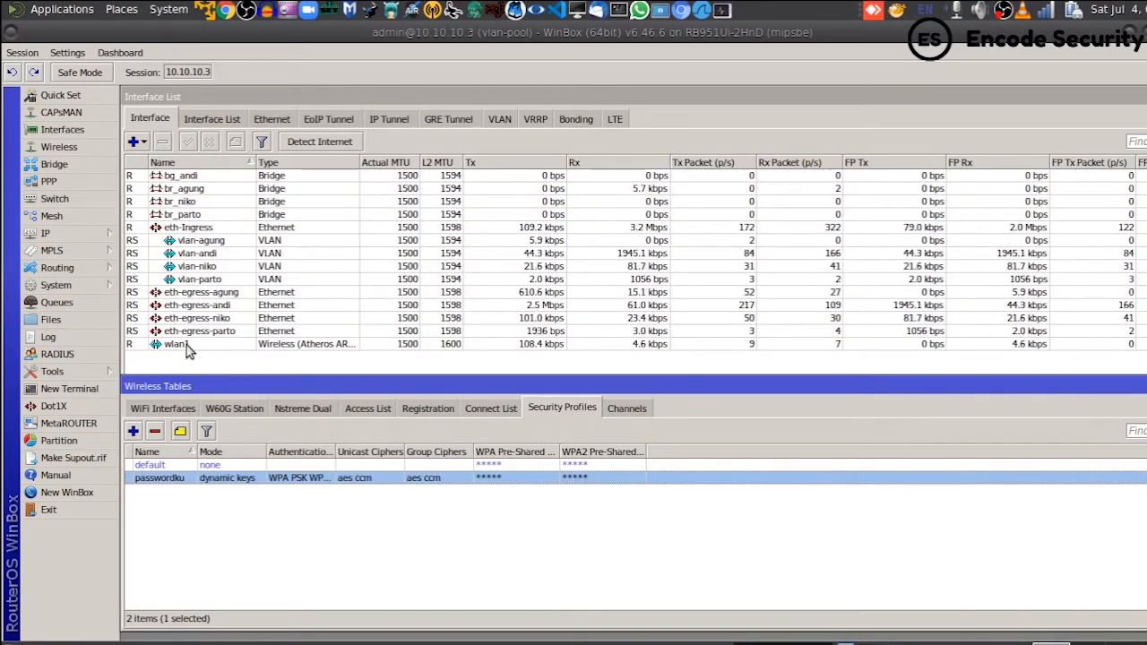
- Assign security profile passwordku to wlan1 in Advanced Mode, then check the laptop's Wi-Fi list
{"action": "double_click", "coordinate": [180, 345]}
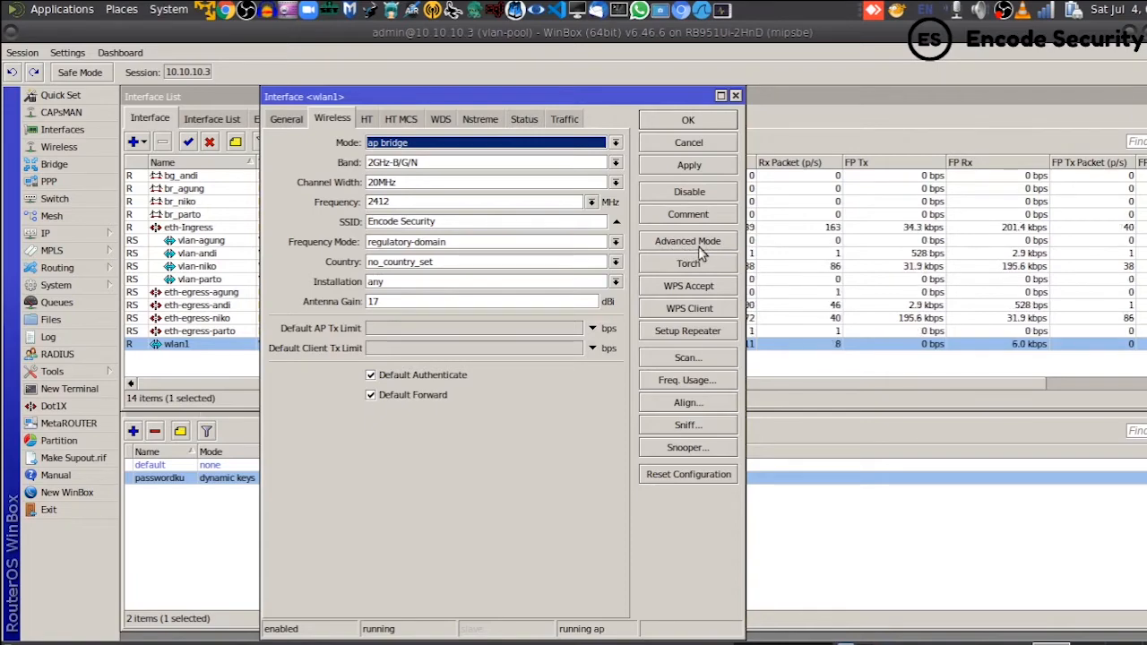
{"action": "left_click", "coordinate": [690, 247]}
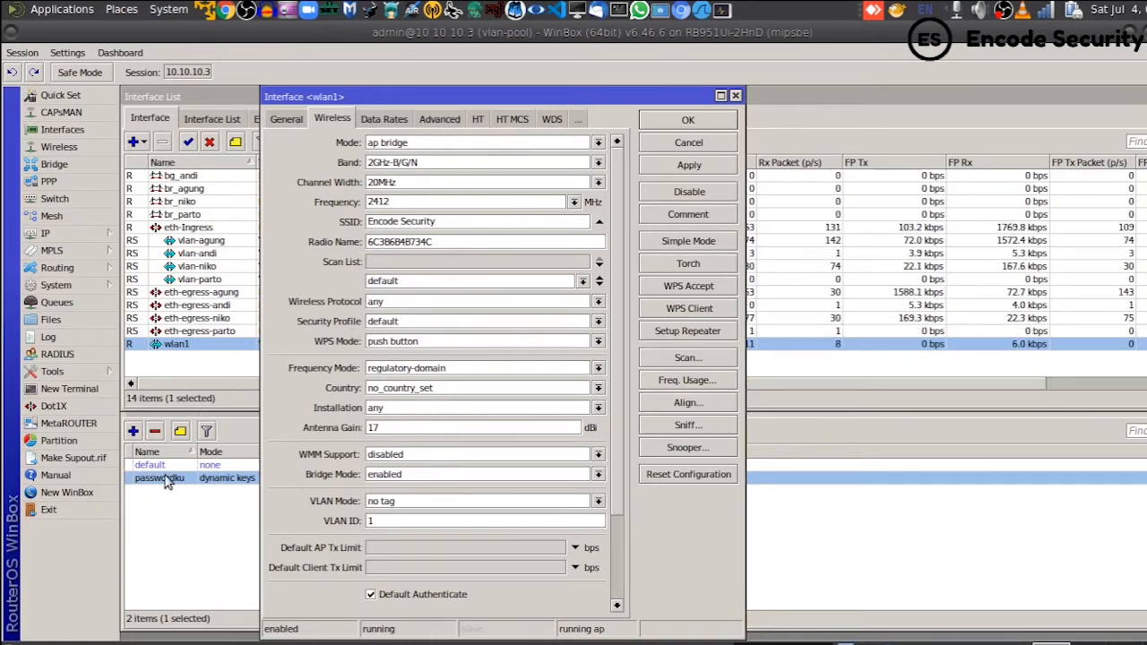
{"action": "left_click", "coordinate": [599, 322]}
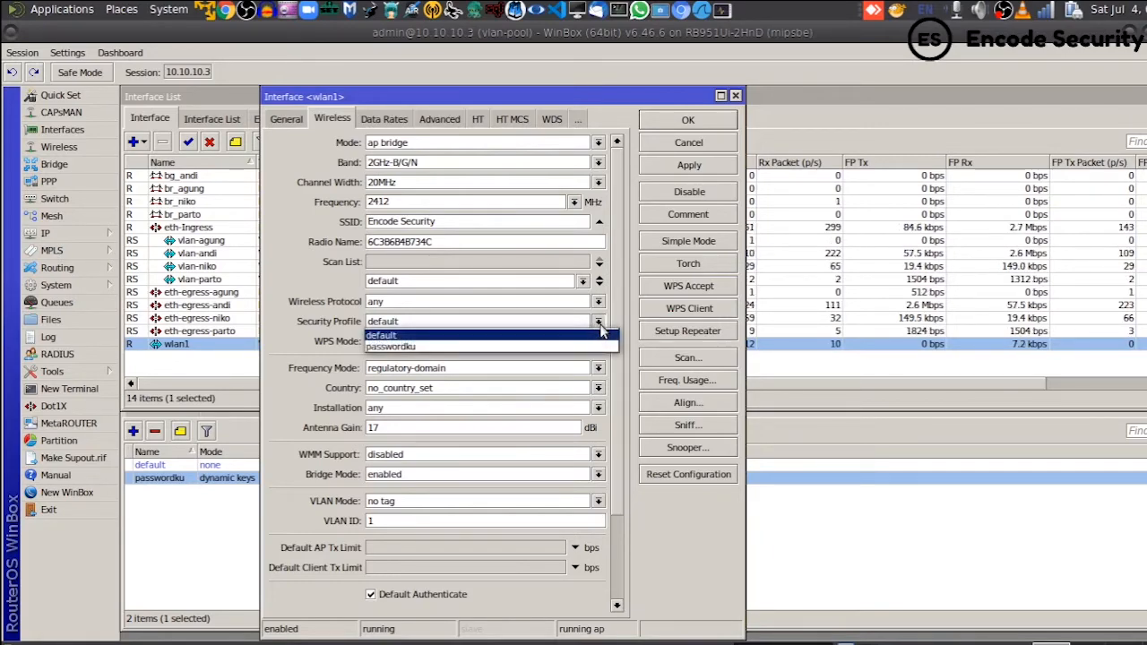
{"action": "left_click", "coordinate": [395, 347]}
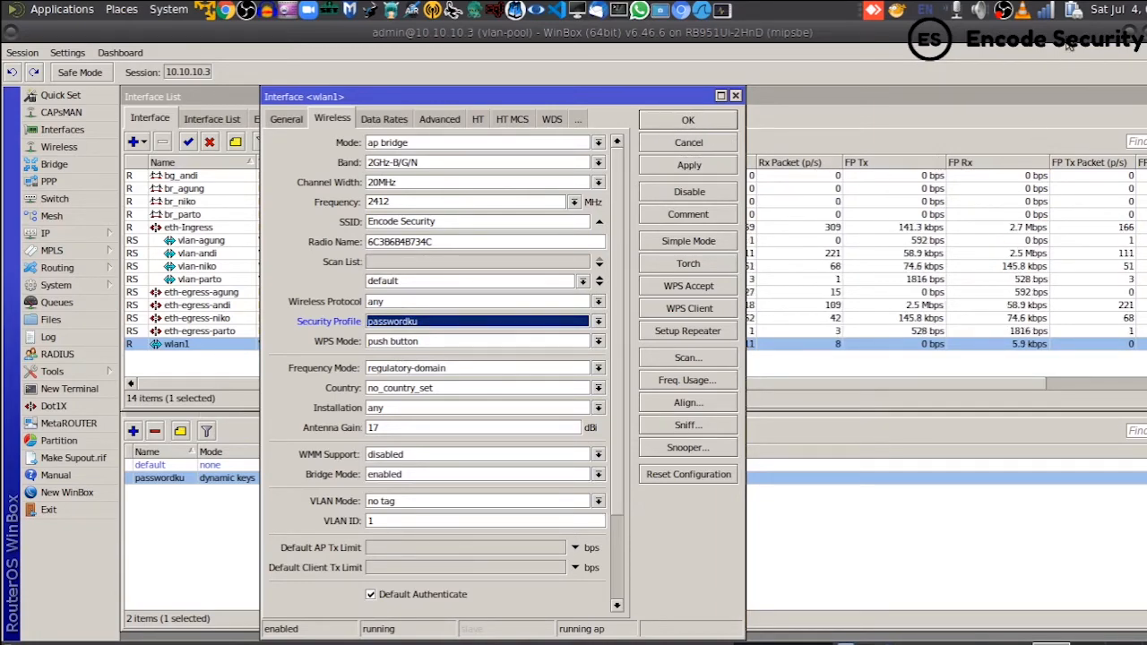
{"action": "left_click", "coordinate": [1044, 12]}
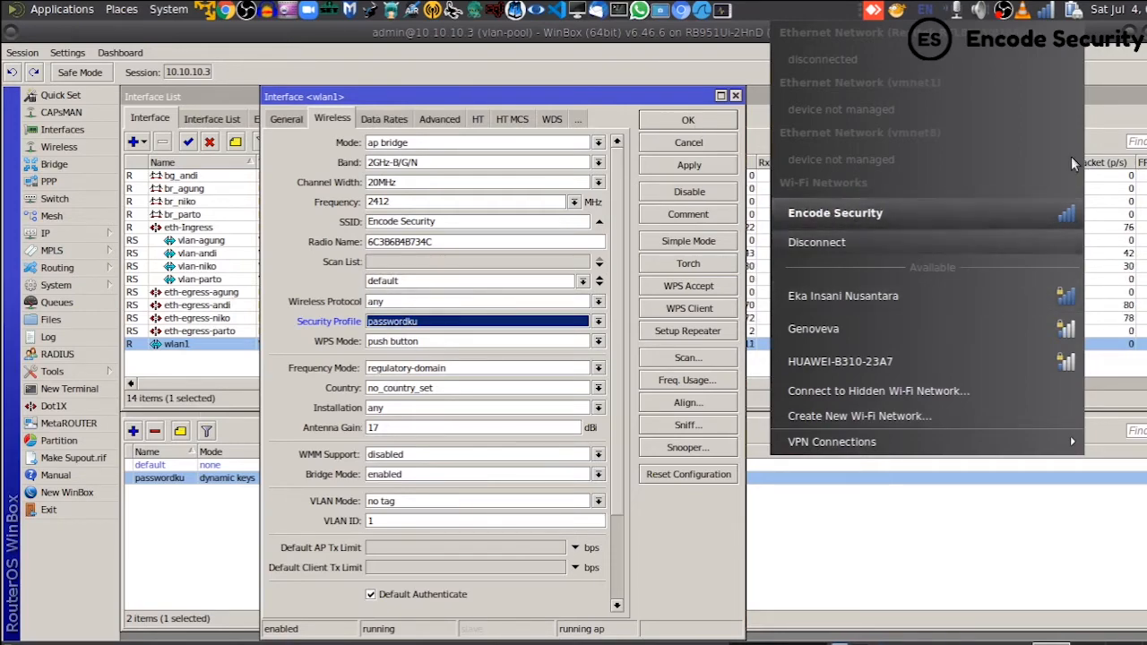
{"action": "left_click", "coordinate": [691, 130]}
- Apply the passwordku security profile to wlan1, then try rejoining the Encode Security network from the laptop
{"action": "left_click", "coordinate": [690, 130]}
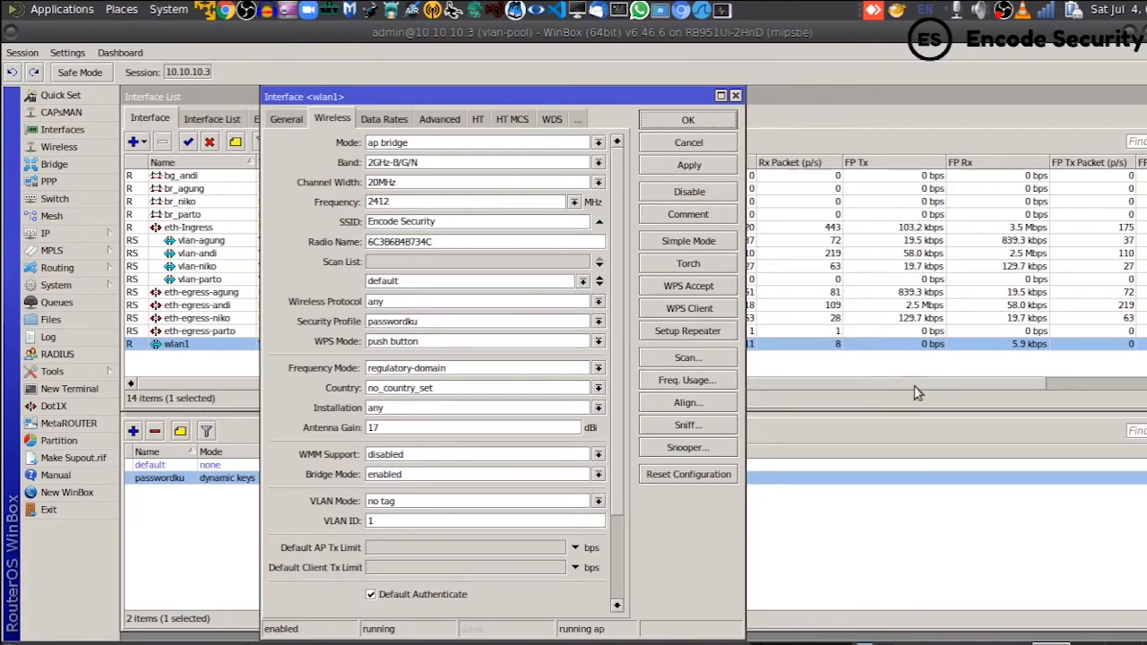
{"action": "left_click", "coordinate": [1046, 13]}
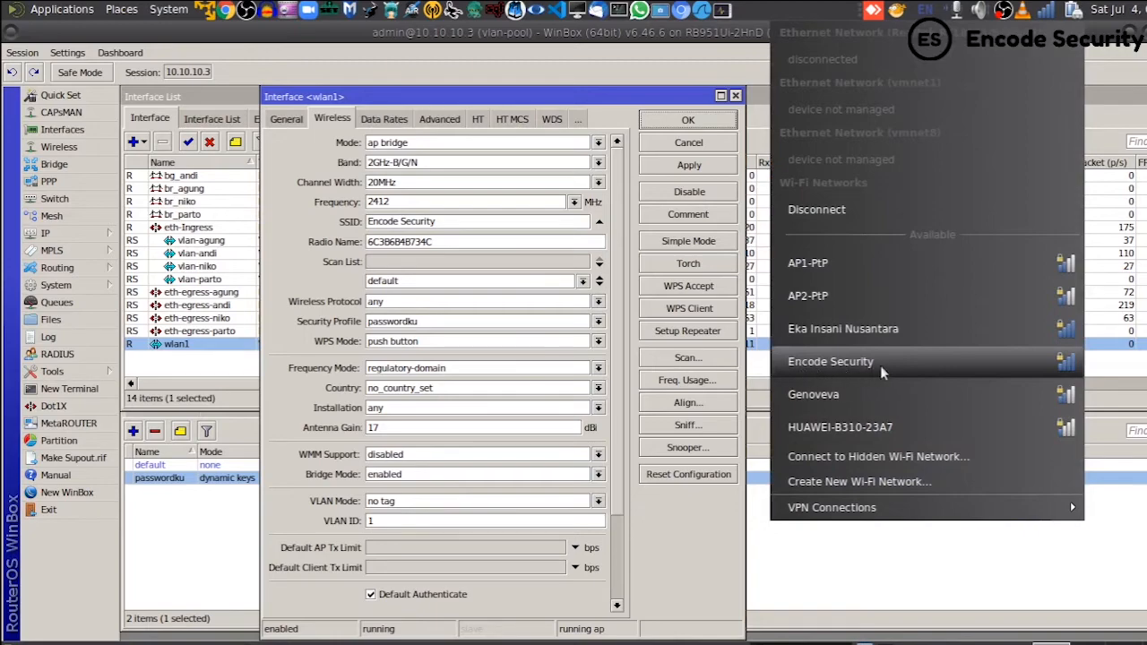
{"action": "left_click", "coordinate": [1059, 362]}
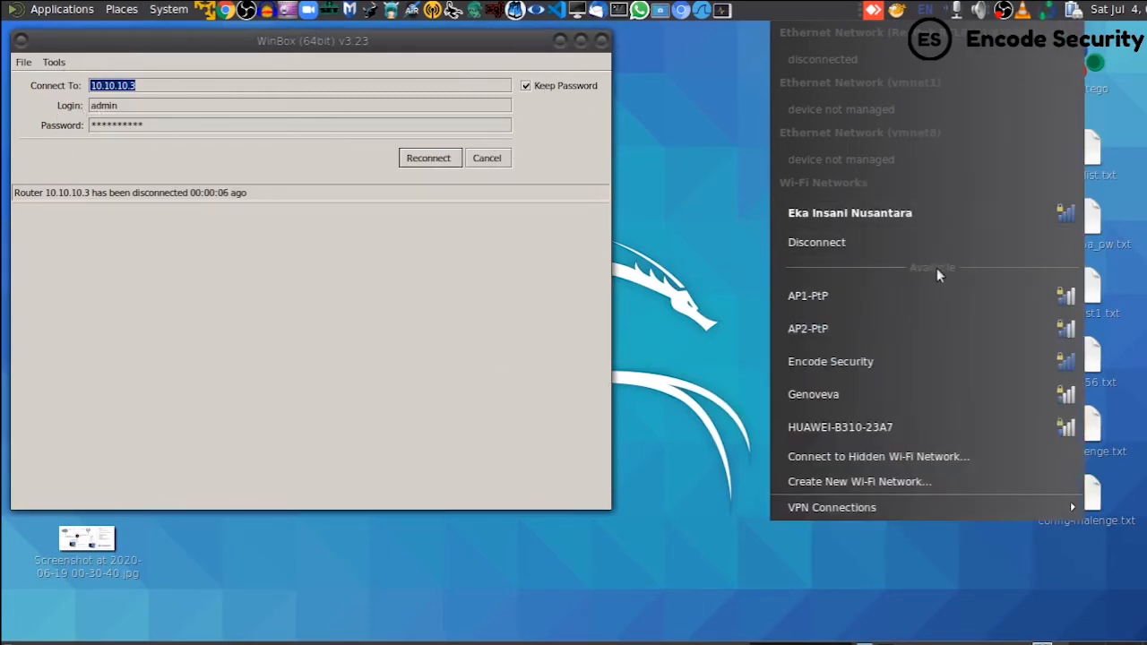
- Disconnect the laptop, select Encode Security again, and enter the Wi-Fi password at its authentication prompt
{"action": "left_click", "coordinate": [904, 239]}
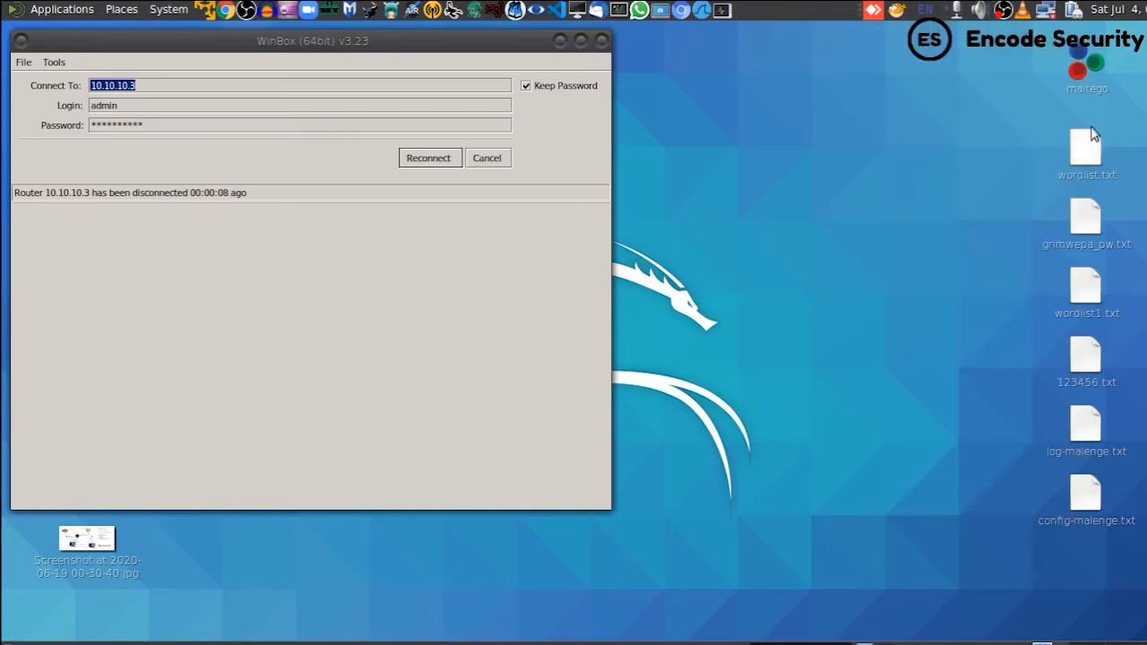
{"action": "left_click", "coordinate": [1045, 10]}
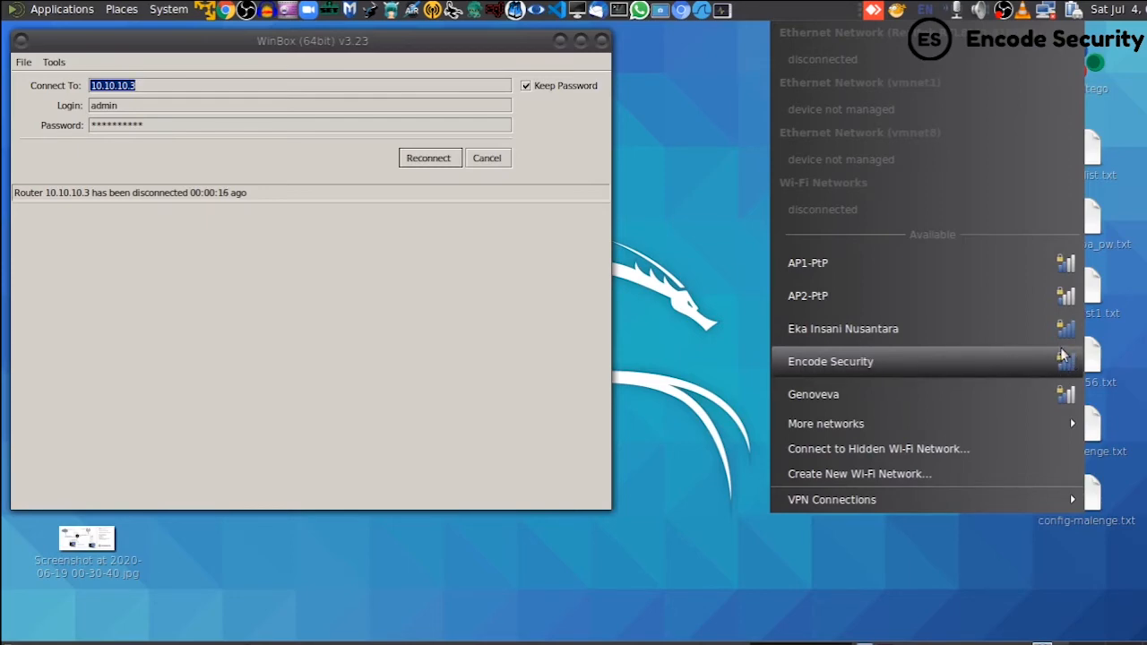
{"action": "left_click", "coordinate": [865, 362]}
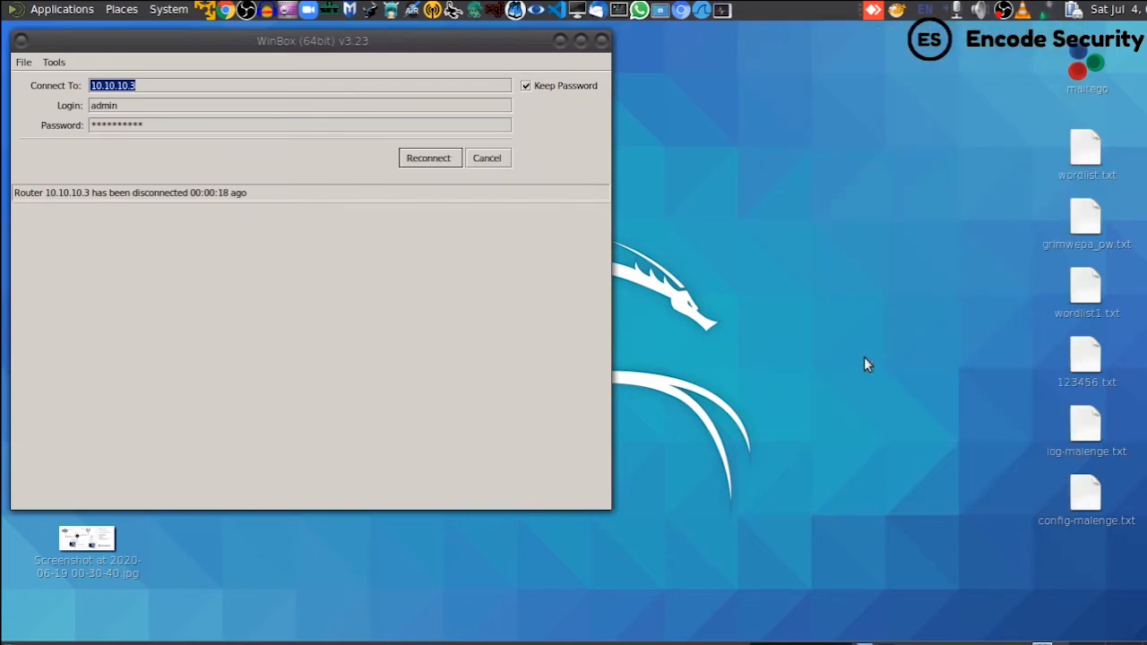
{"action": "left_click_drag", "start_coordinate": [706, 241], "coordinate": [970, 121]}
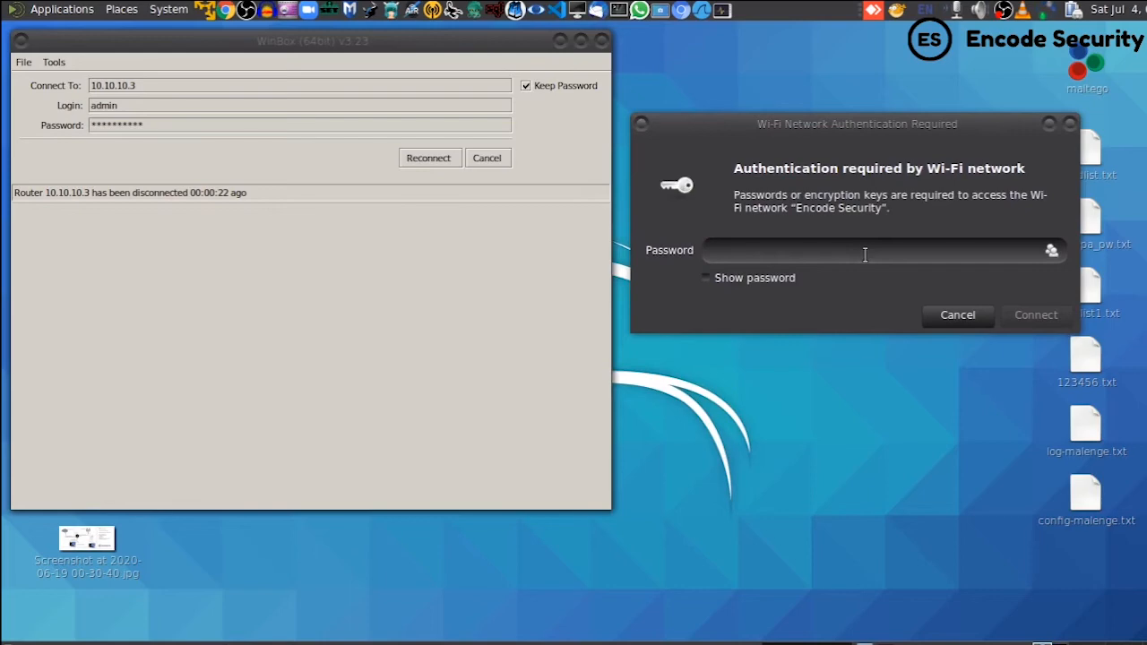
{"action": "type", "text": "12345678"}
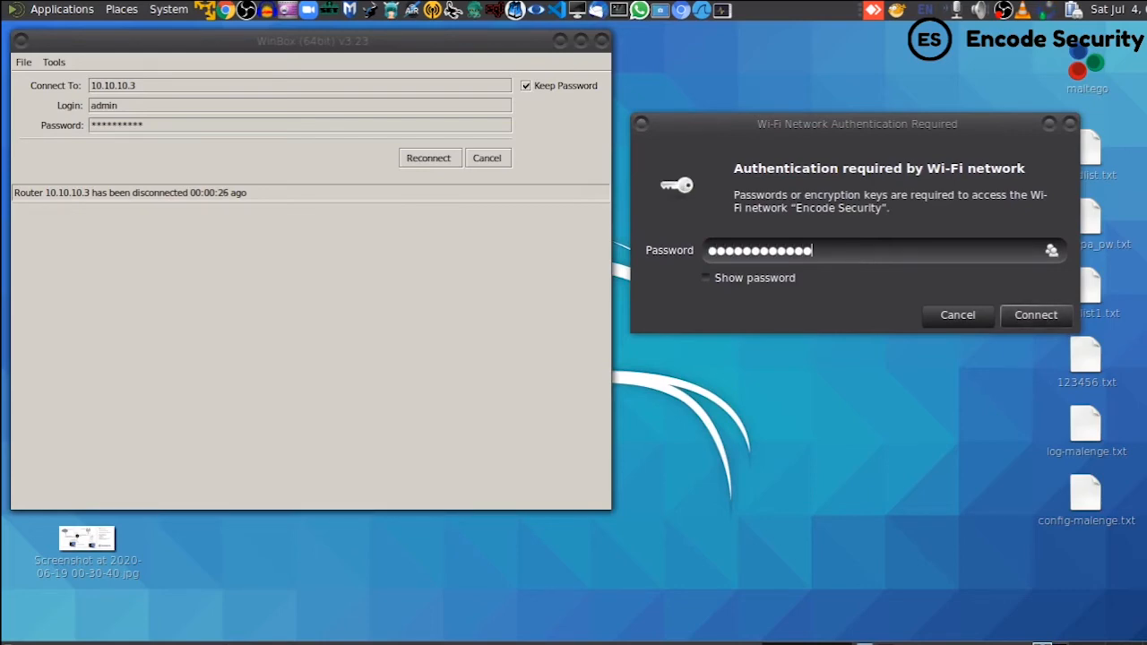
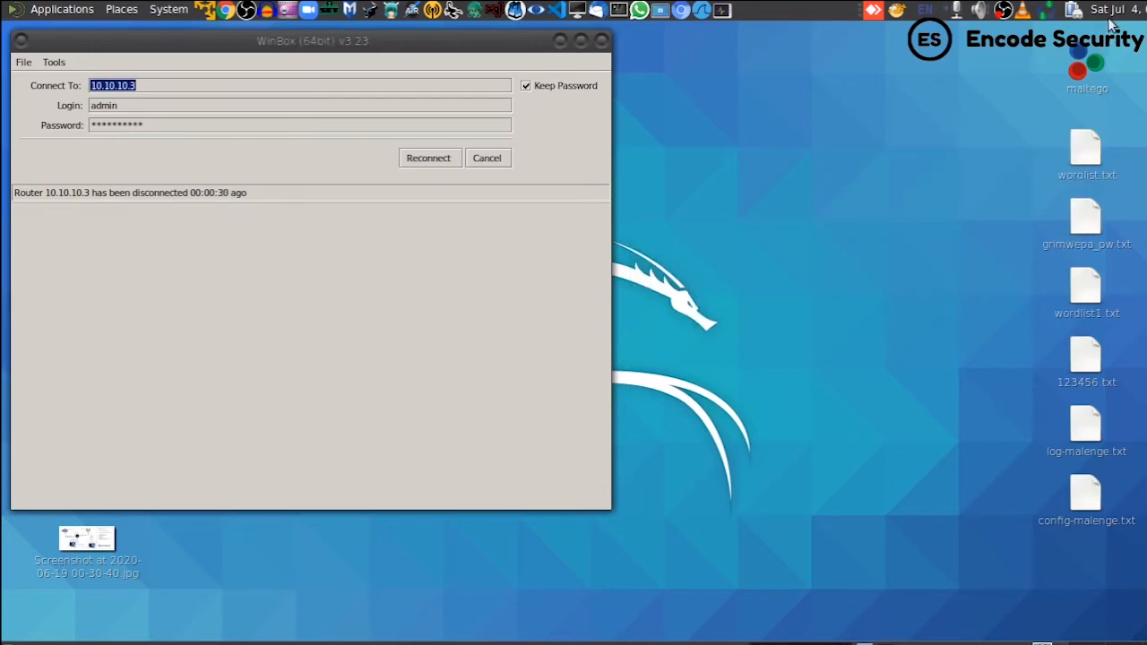
- Check that the laptop is on Encode Security Wi-Fi, then reconnect WinBox to router 10.10.10.3
{"action": "left_click", "coordinate": [1047, 9]}
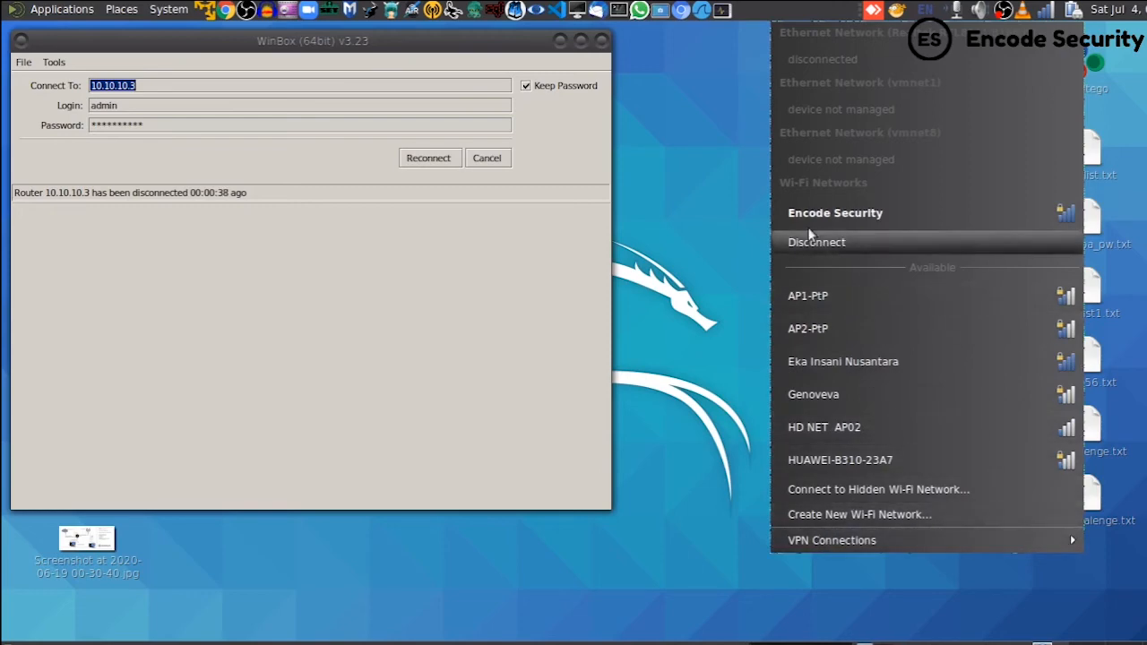
{"action": "left_click", "coordinate": [712, 157]}
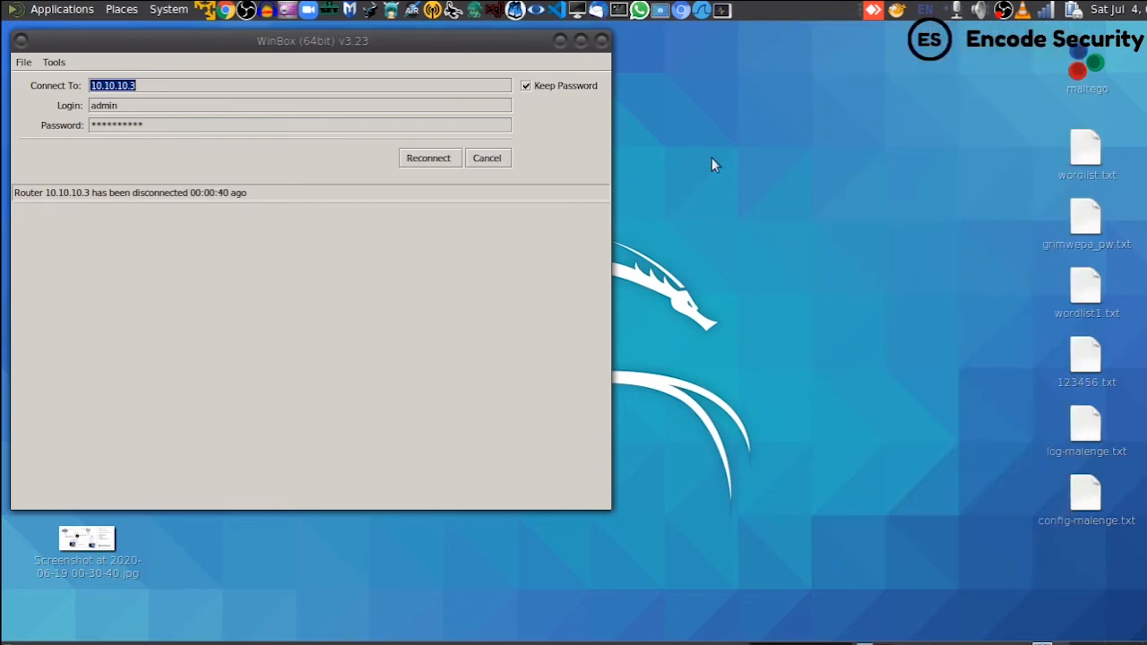
{"action": "left_click", "coordinate": [425, 159]}
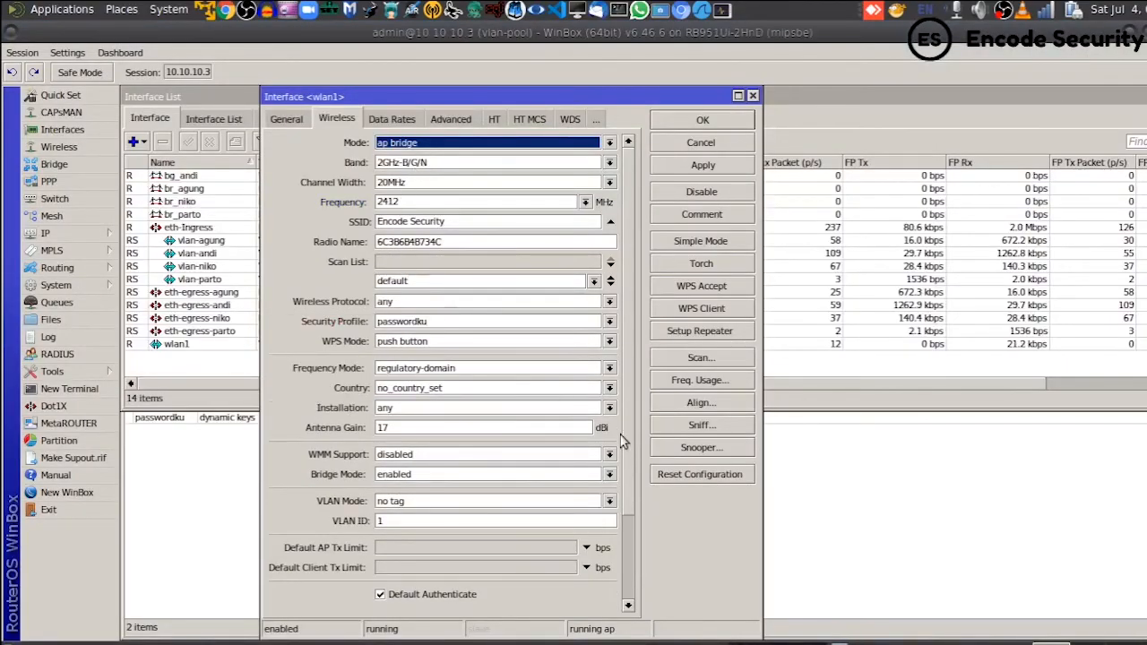
{"action": "left_click", "coordinate": [745, 120]}
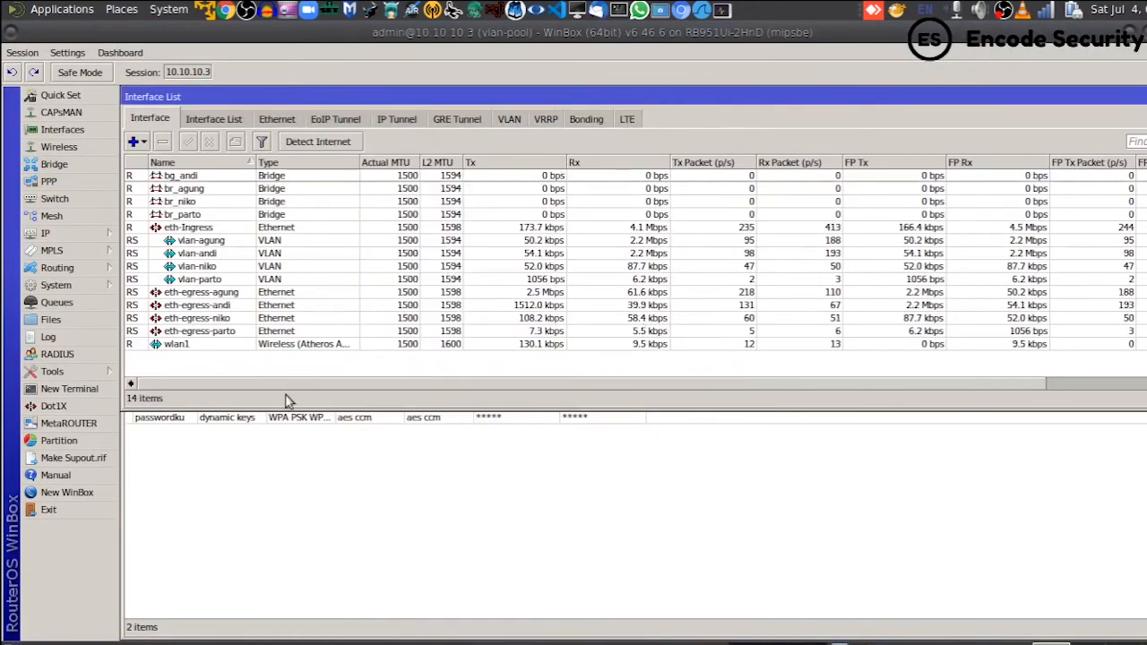
{"action": "left_click", "coordinate": [316, 470]}
{"action": "key", "text": "Escape"}
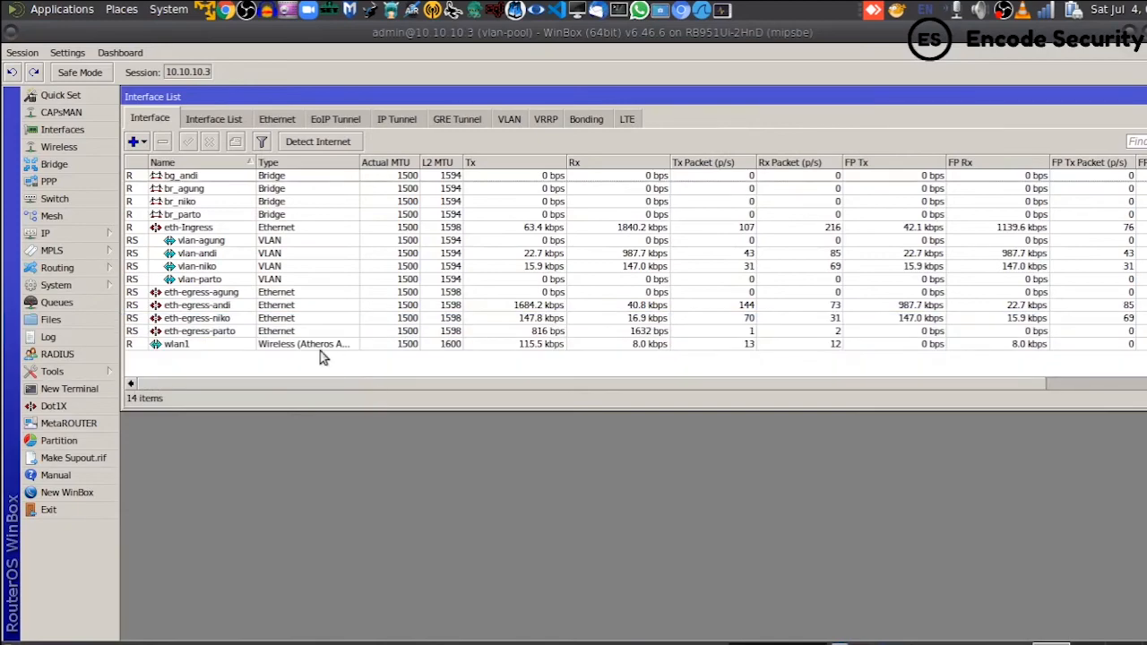
{"action": "left_click", "coordinate": [335, 346]}
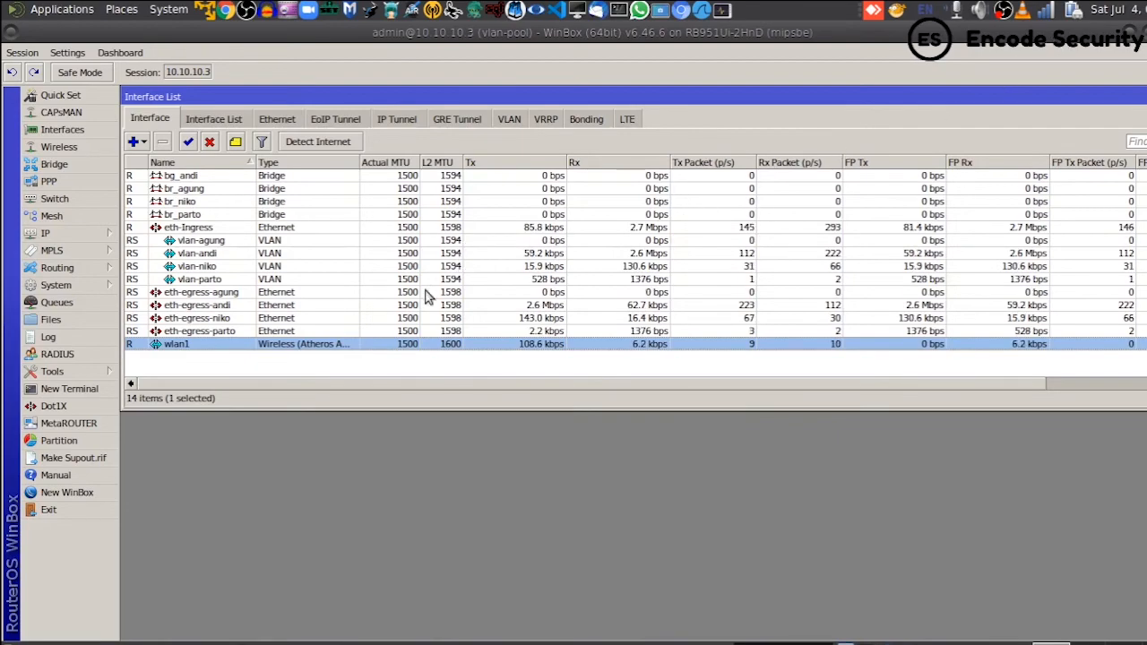
{"action": "left_click", "coordinate": [1042, 10]}
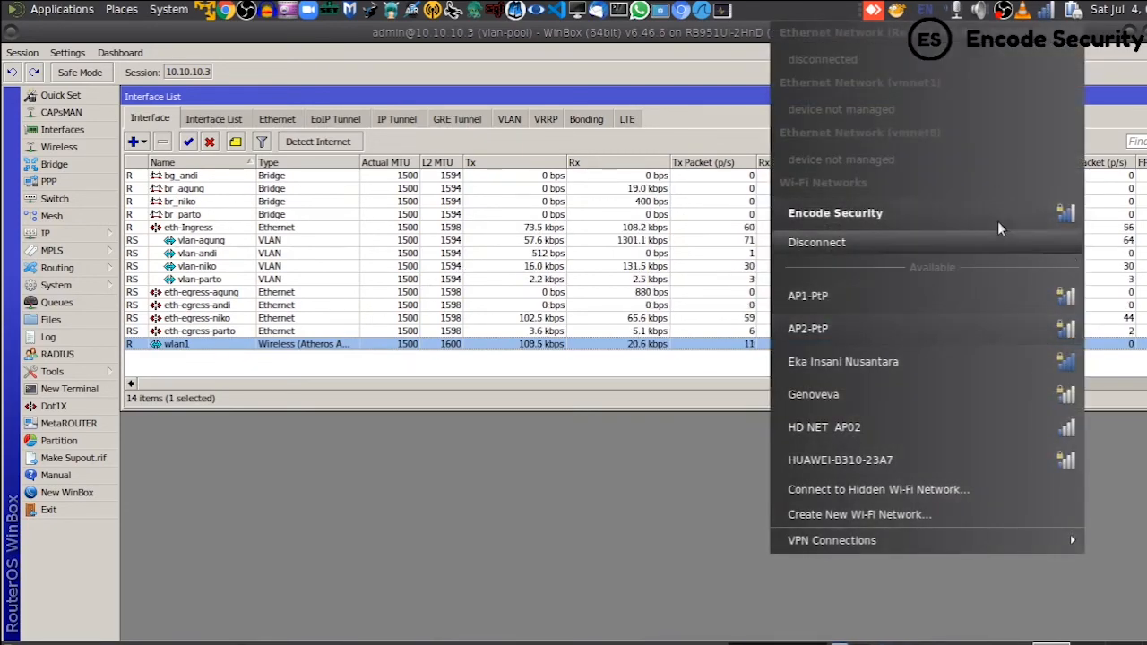